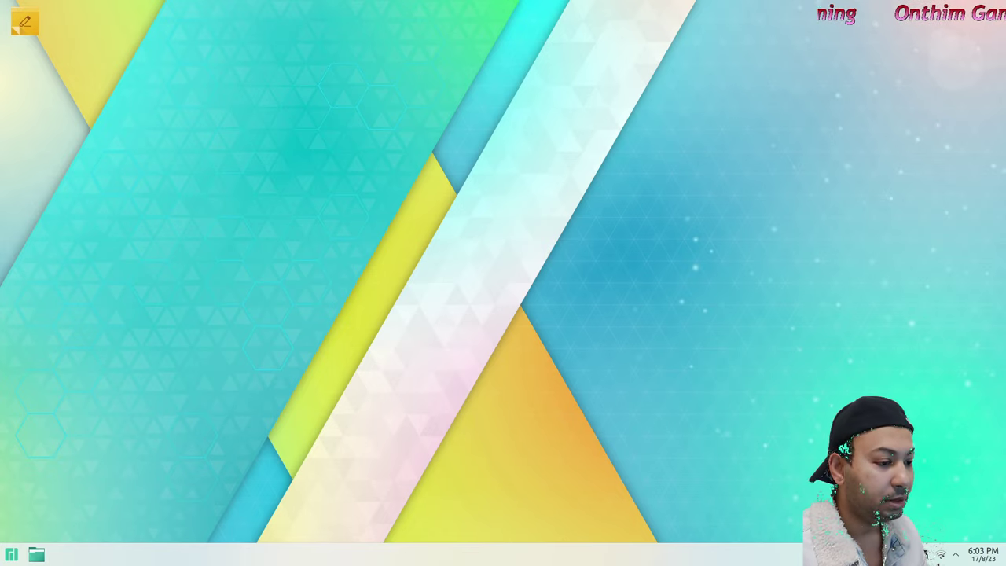
- Open the file manager and go into the sof folder inside sfol
click(36, 554)
drag(475, 166, 476, 174)
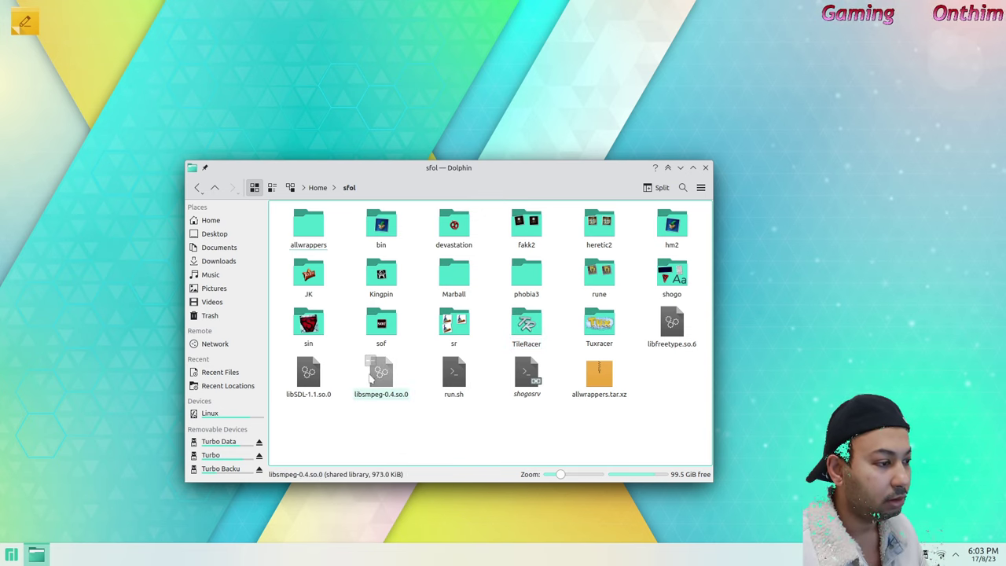
double_click(384, 326)
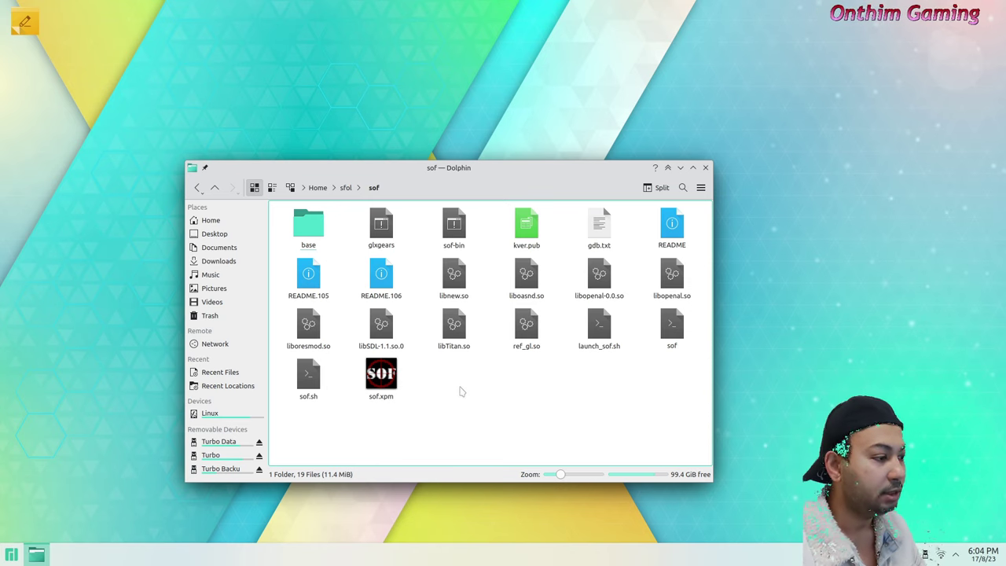
- Open a terminal and write linux at the prompt without running it
key(ctrl+alt+t)
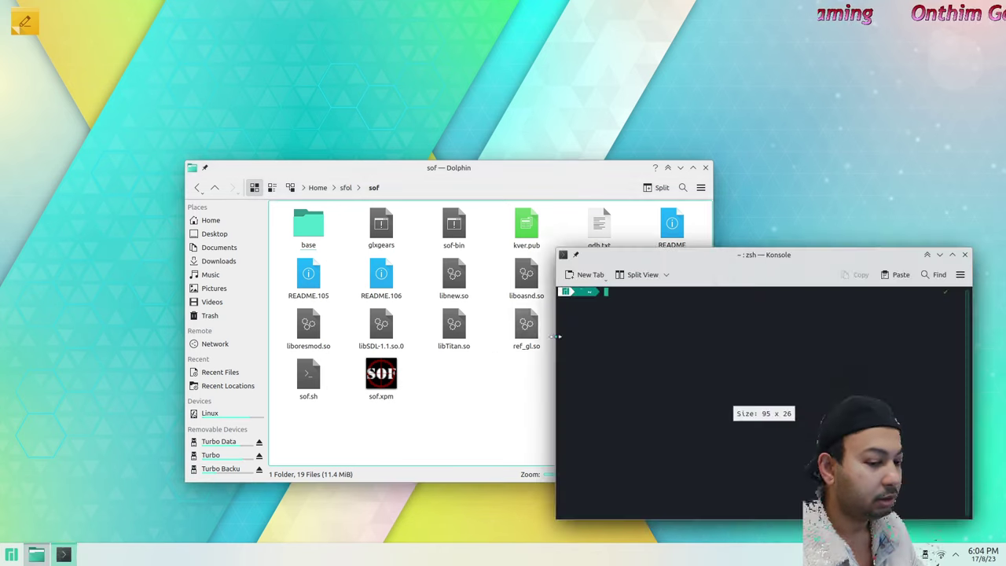
text(linux)
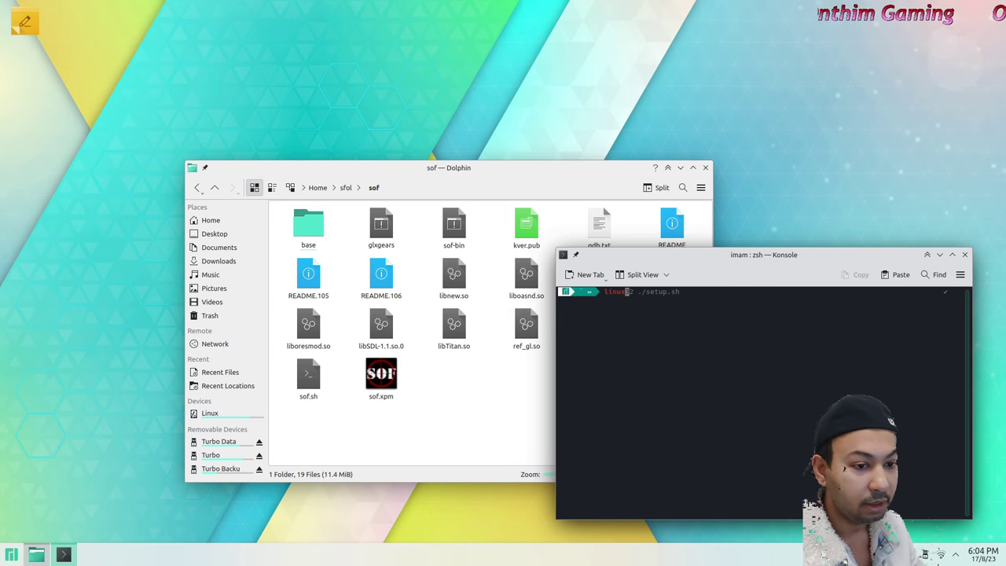
- Launch gCDEmu and open the properties of its virtual Device #00
key(super)
text(gcd)
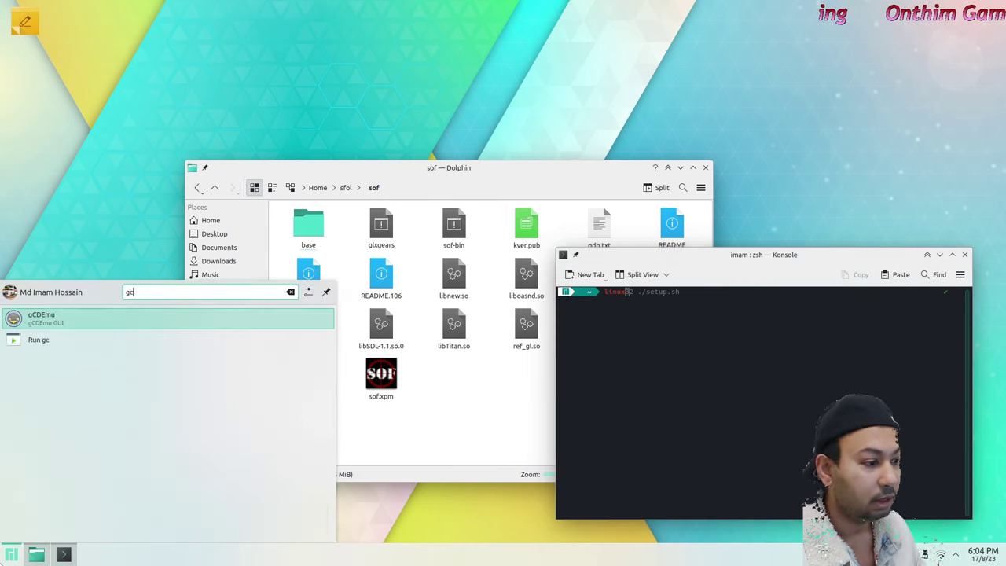
click(69, 330)
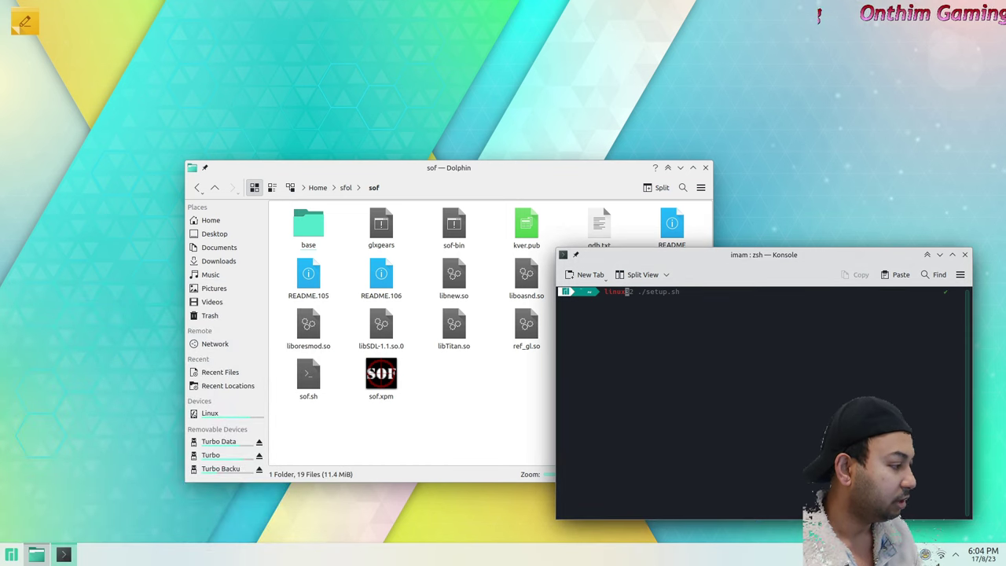
click(927, 555)
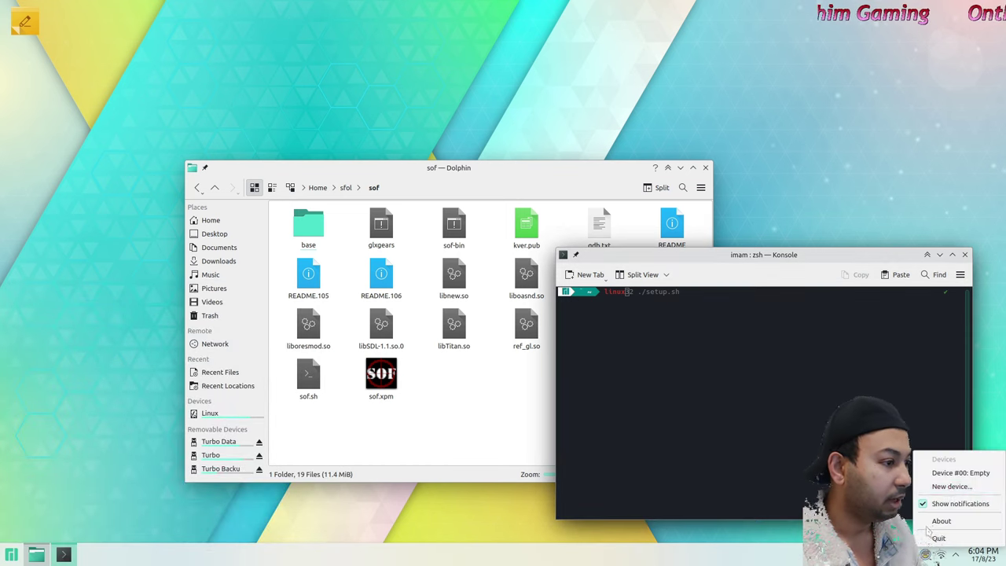
click(954, 473)
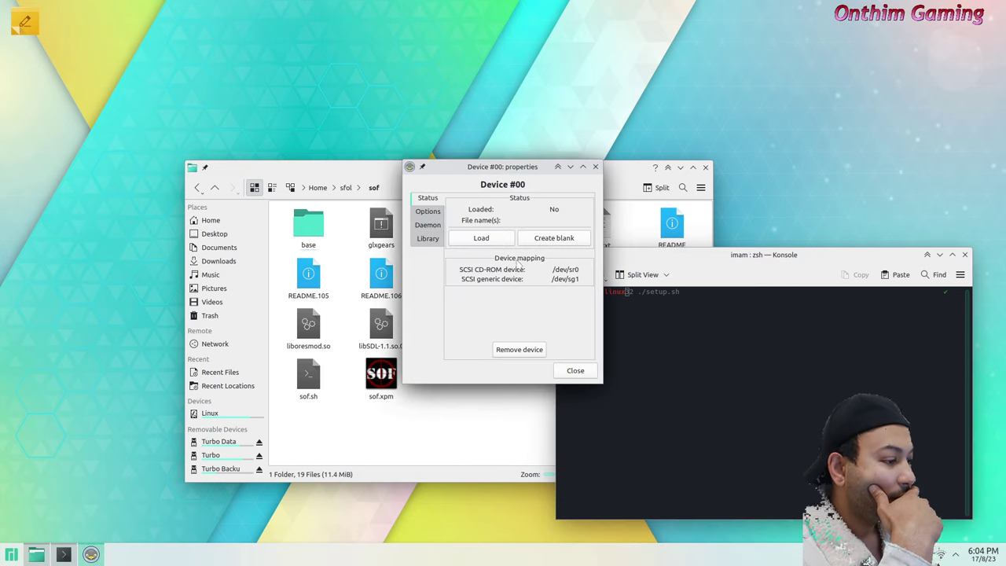
- Look through the recent files offered for loading into Device #00, and close the device properties and the terminal without loading anything
click(481, 236)
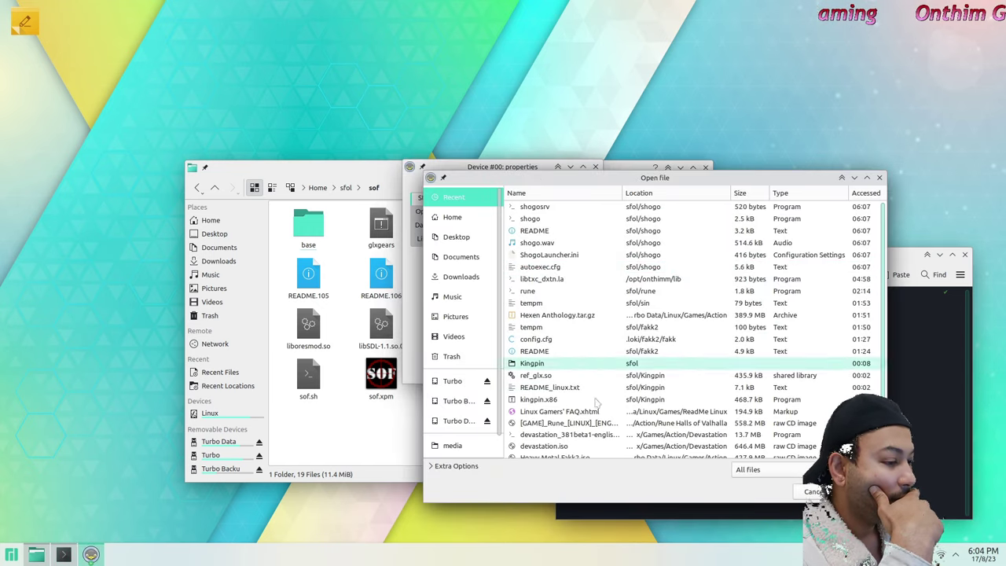
click(812, 492)
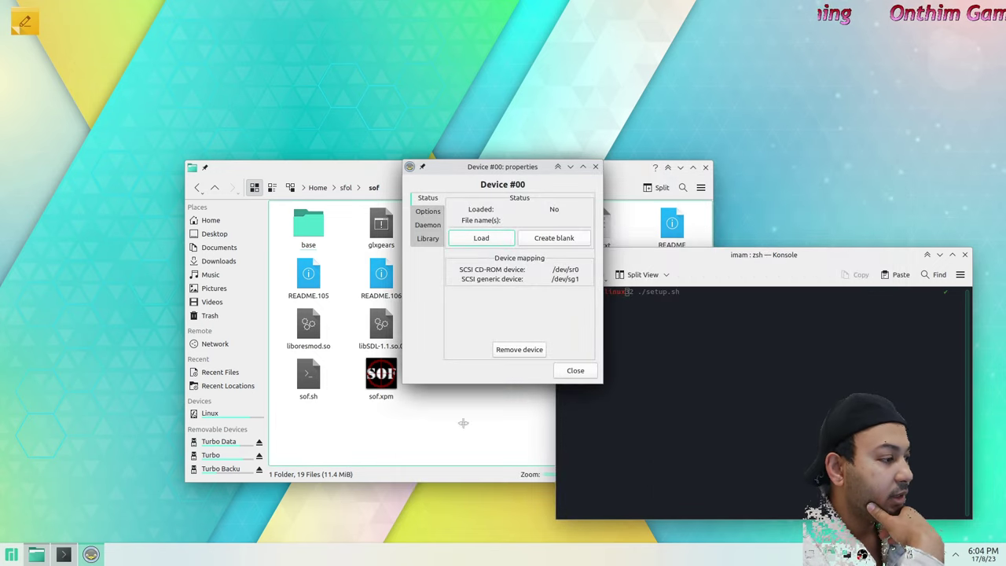
click(576, 370)
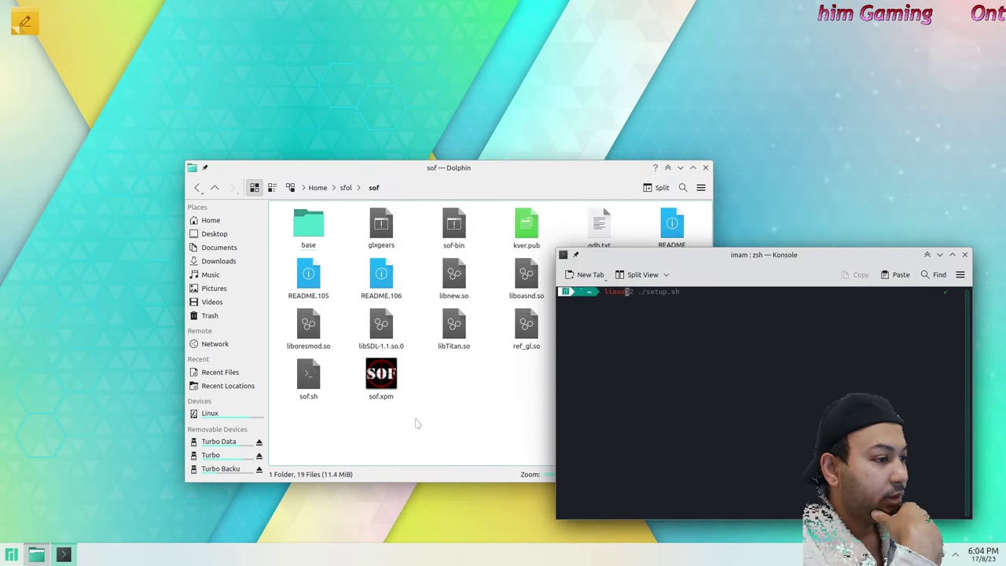
click(965, 255)
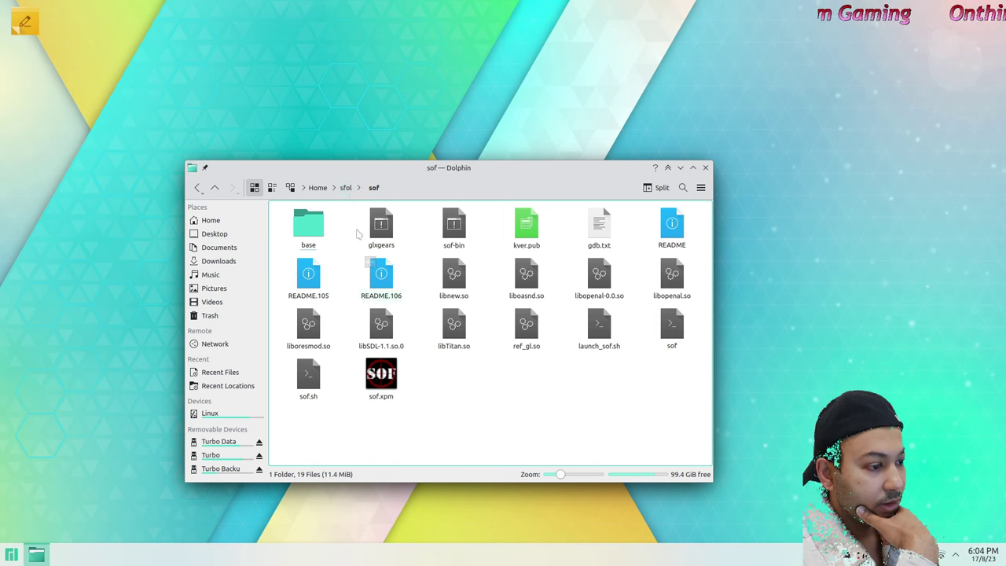
click(347, 190)
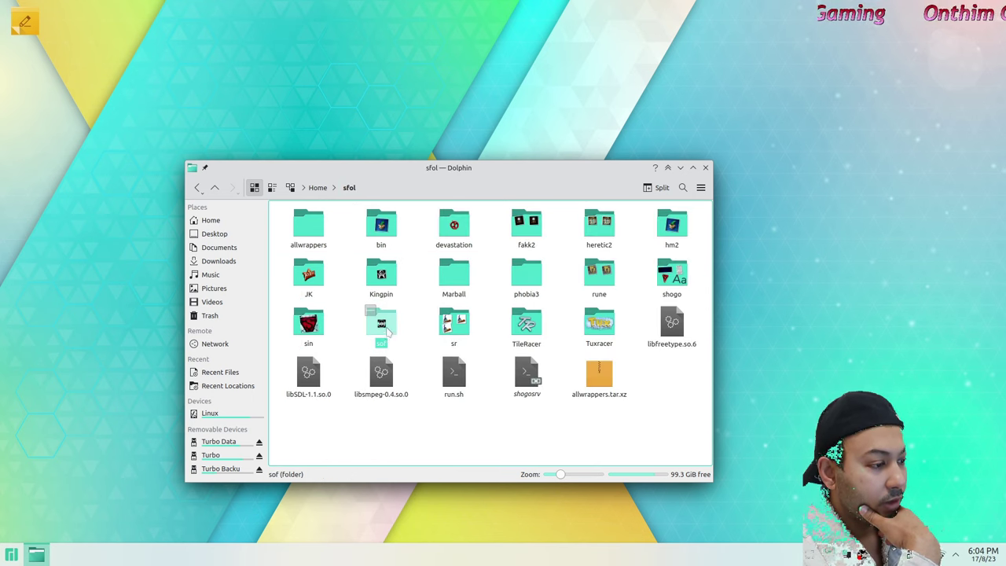
click(385, 334)
right_click(446, 382)
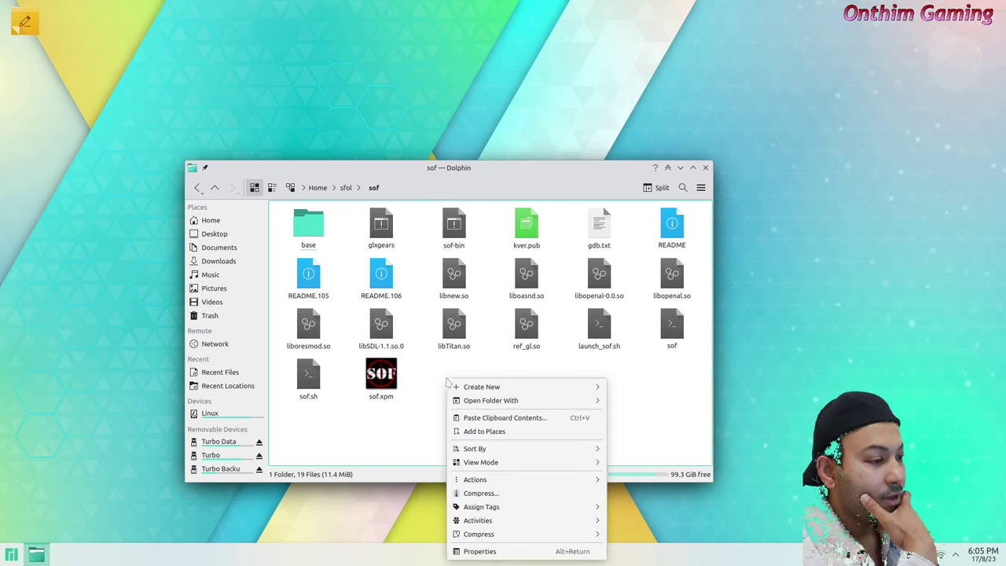
click(419, 423)
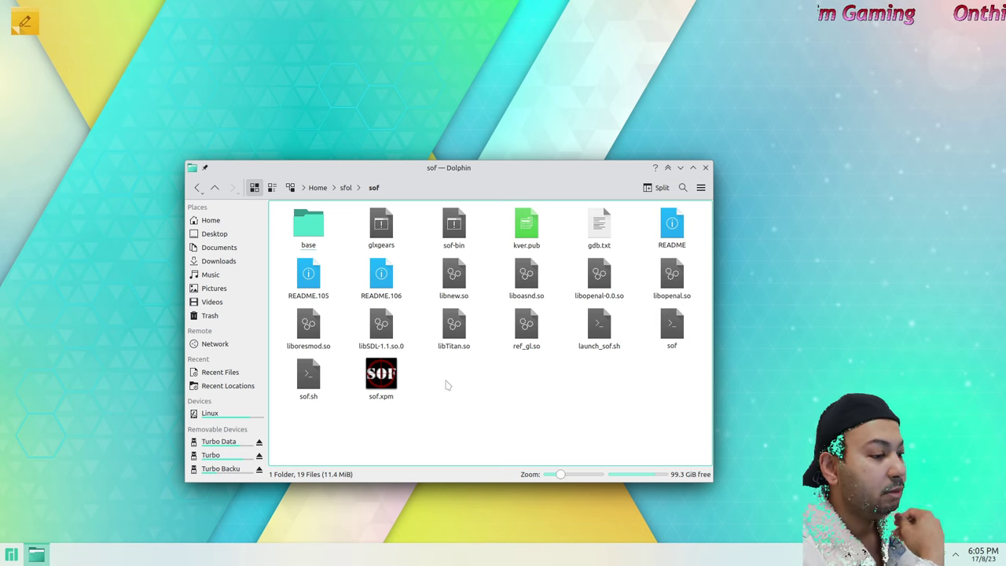
click(382, 334)
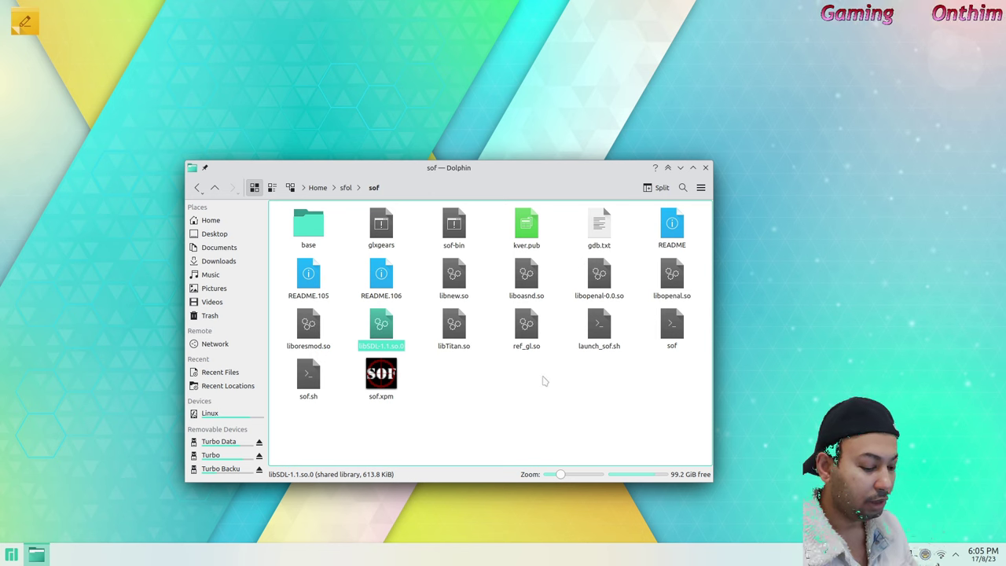
- Open a terminal and write "pipewire / pulseaudio" at the prompt as a note, without running it
click(12, 555)
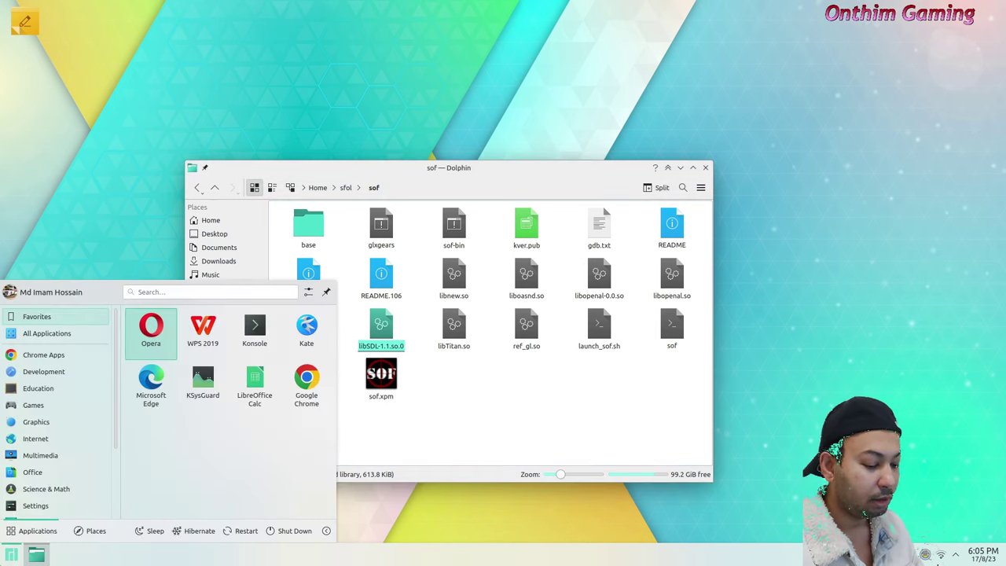
click(255, 330)
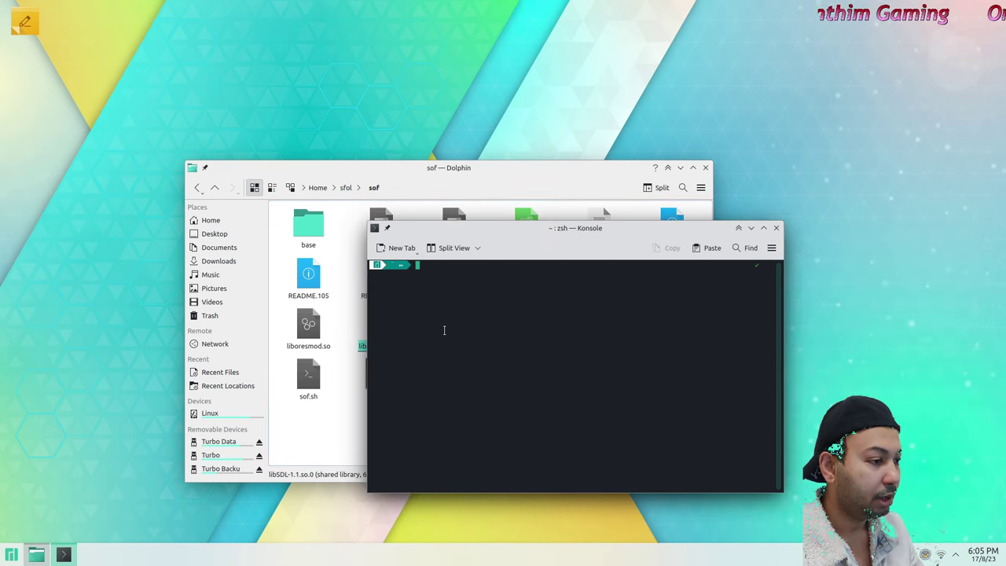
text(pipe)
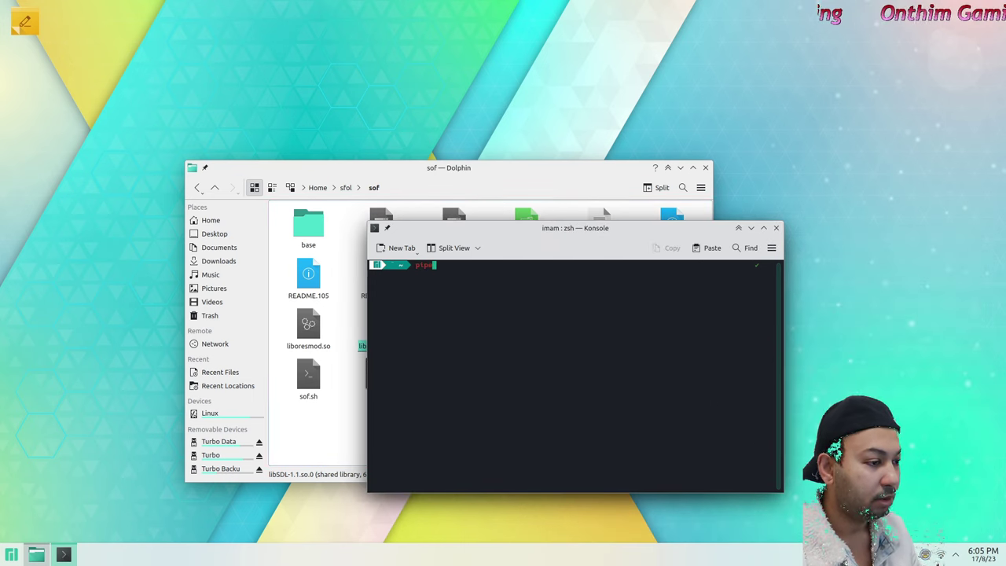
text(wire)
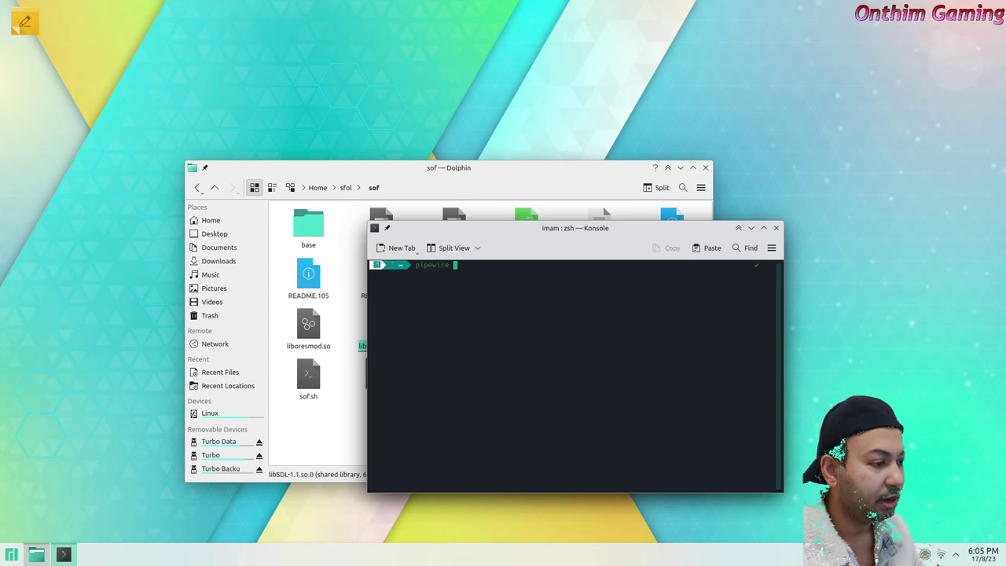
double_click(428, 265)
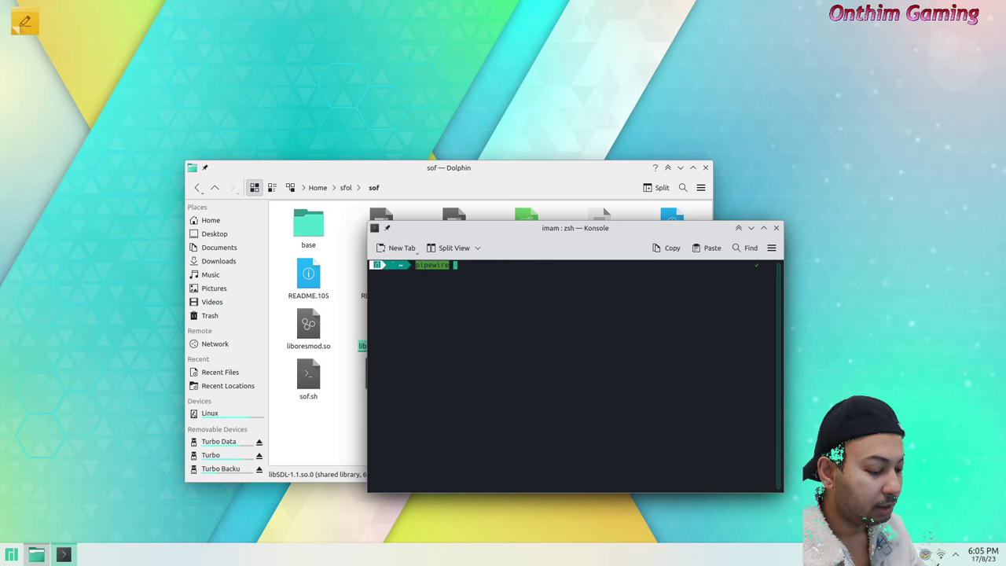
text(/ )
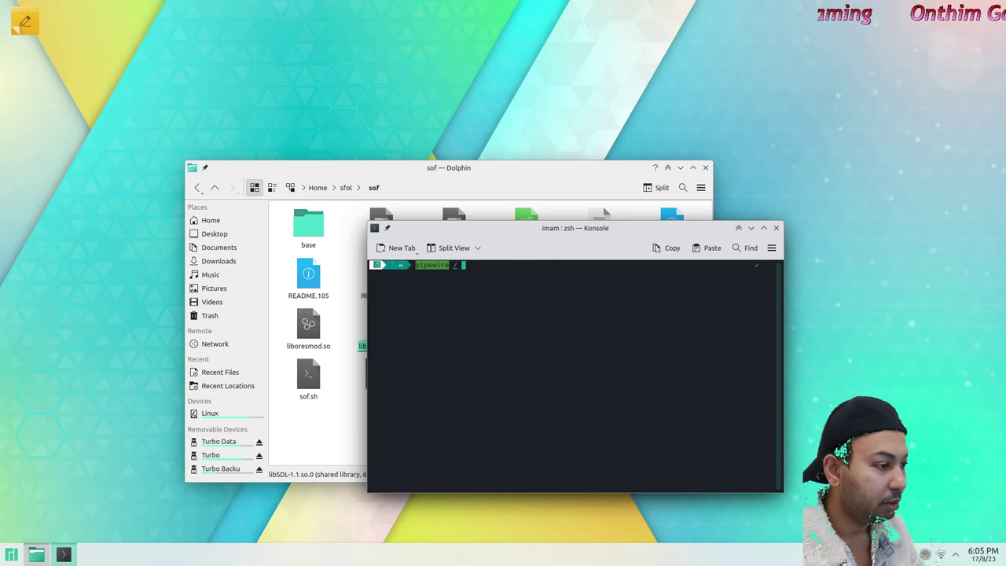
text(pulseaud)
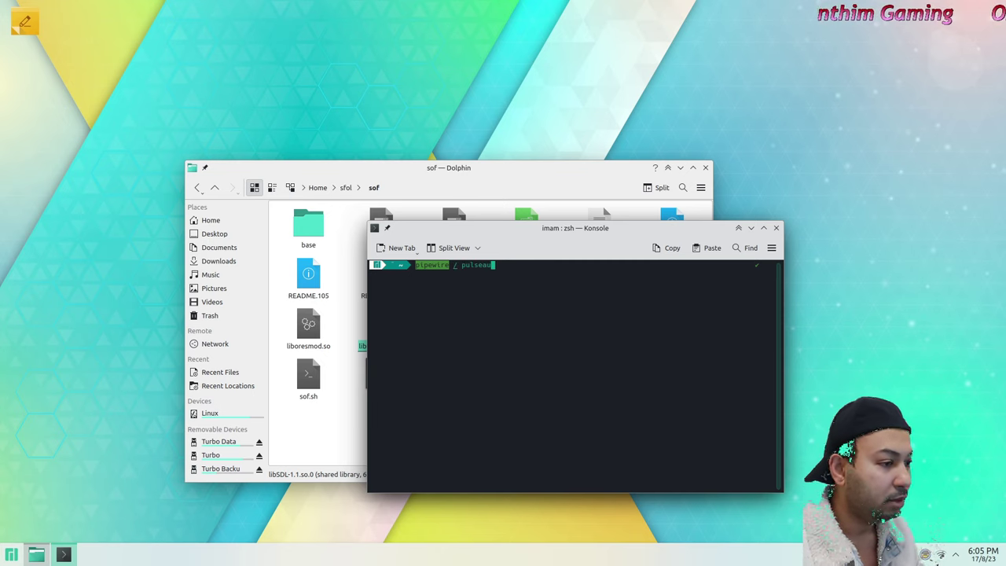
text(io)
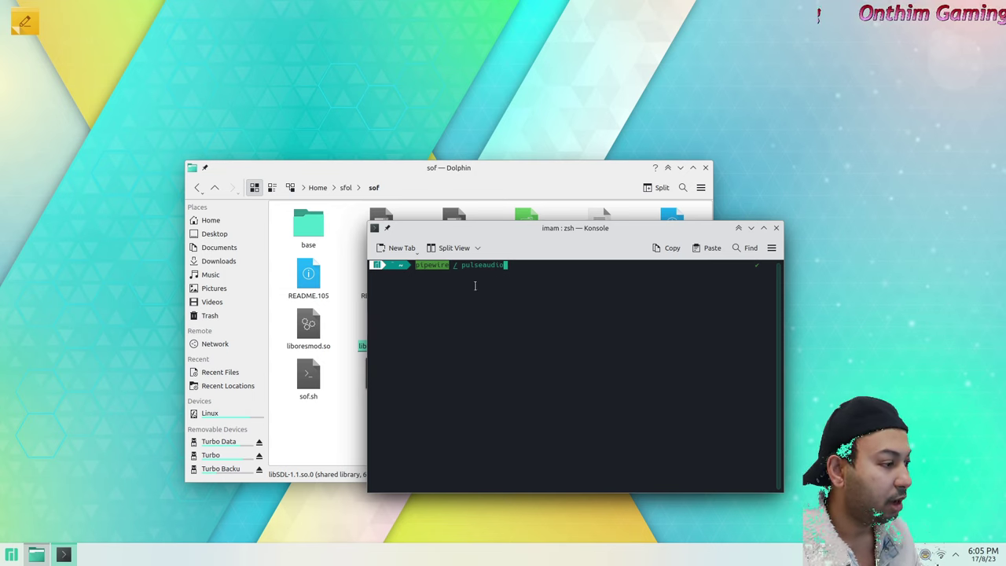
- Move the terminal window away from the file list and erase the pipewire / pulseaudio text from its prompt
drag(463, 229, 641, 263)
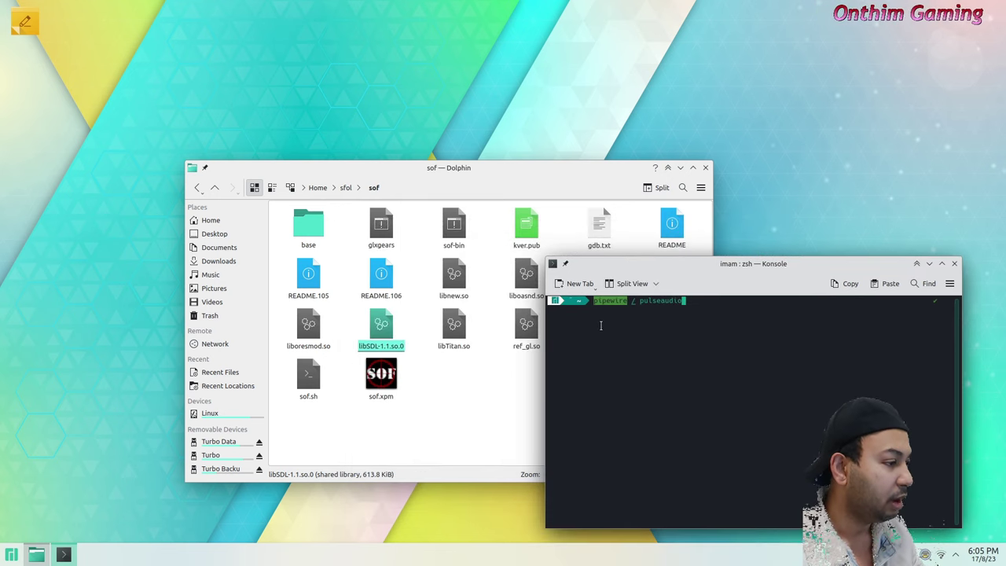
key(BackSpace)
key(BackSpace)
key(BackSpace)
key(BackSpace)
key(BackSpace)
key(BackSpace)
key(BackSpace)
key(BackSpace)
key(BackSpace)
key(BackSpace)
key(BackSpace)
key(BackSpace)
key(BackSpace)
key(BackSpace)
key(BackSpace)
key(BackSpace)
key(BackSpace)
key(BackSpace)
key(BackSpace)
key(BackSpace)
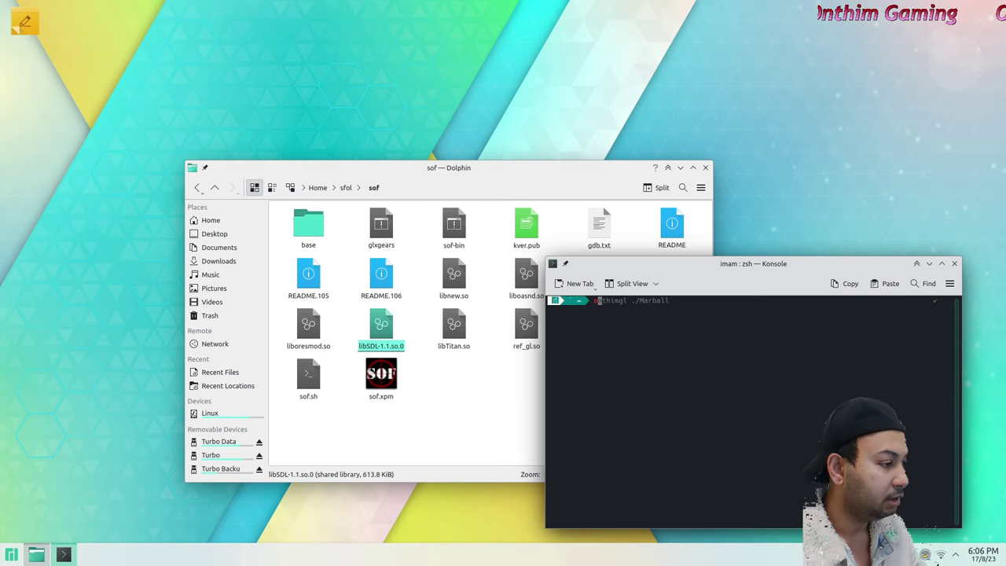
- Write the audio daemon name osspd at the terminal prompt and highlight it, without running it
text(osspa)
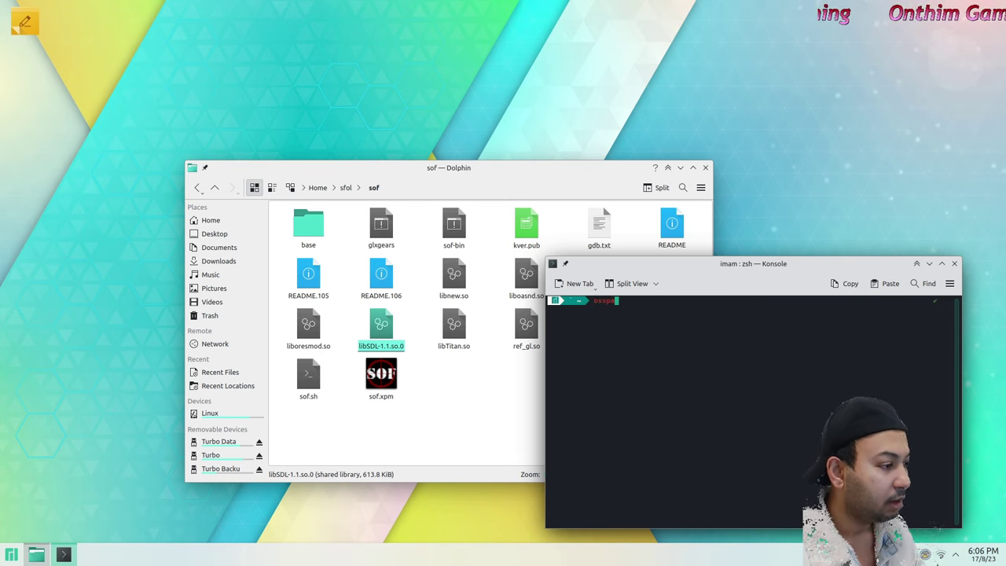
key(BackSpace)
text(d)
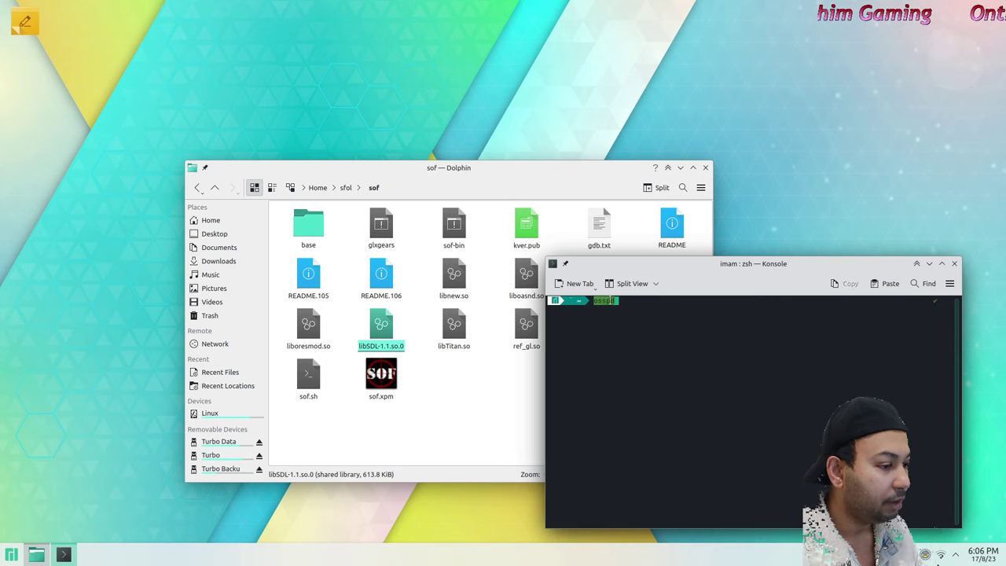
right_click(604, 300)
click(613, 308)
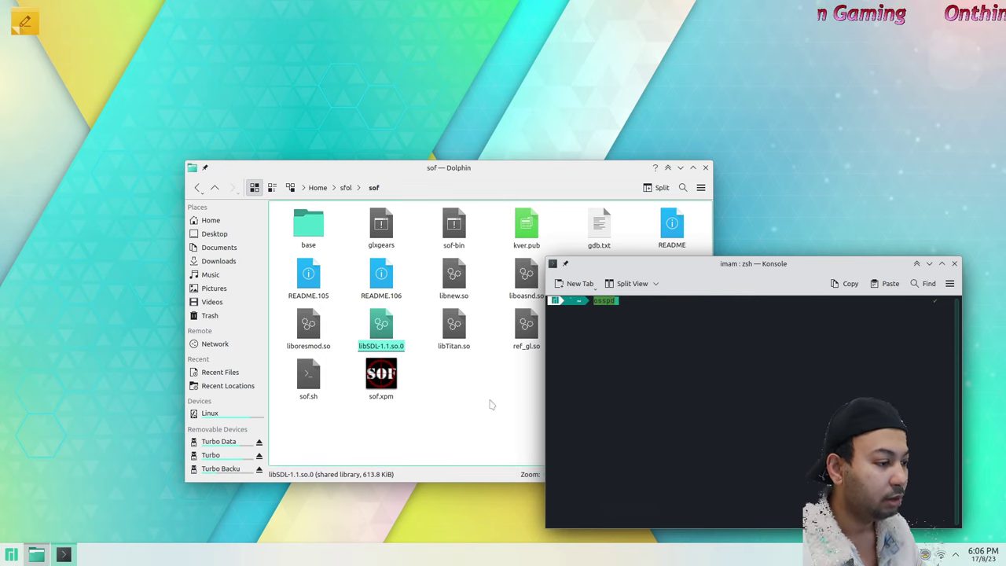
click(490, 404)
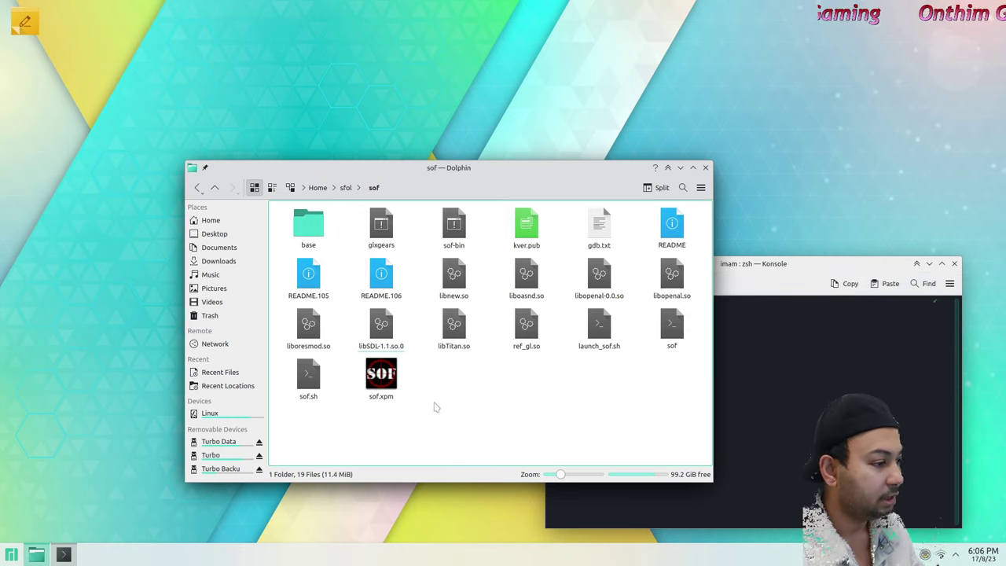
- Return to the terminal, write osspd at the prompt again and select the word
click(810, 370)
text(oss)
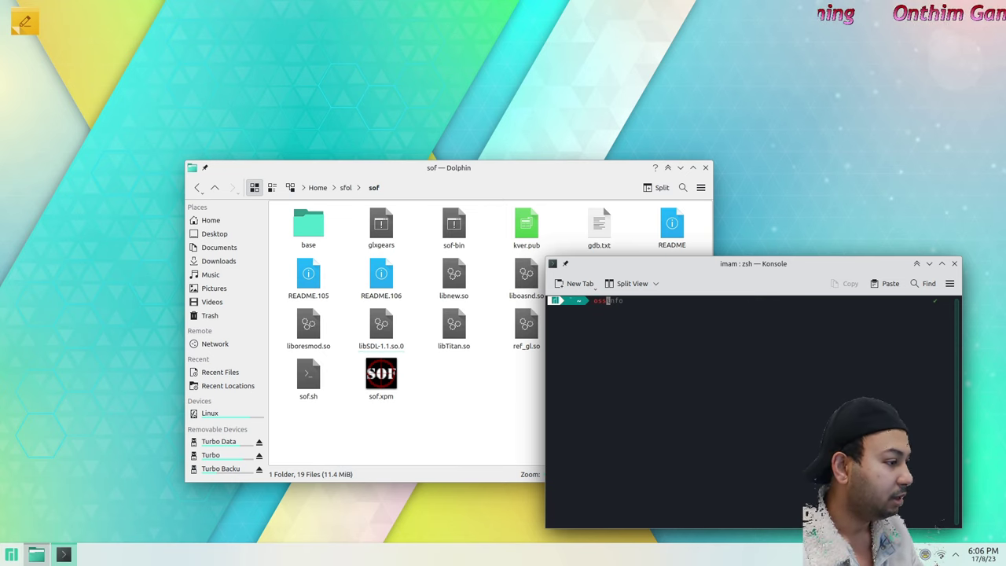
text(pd)
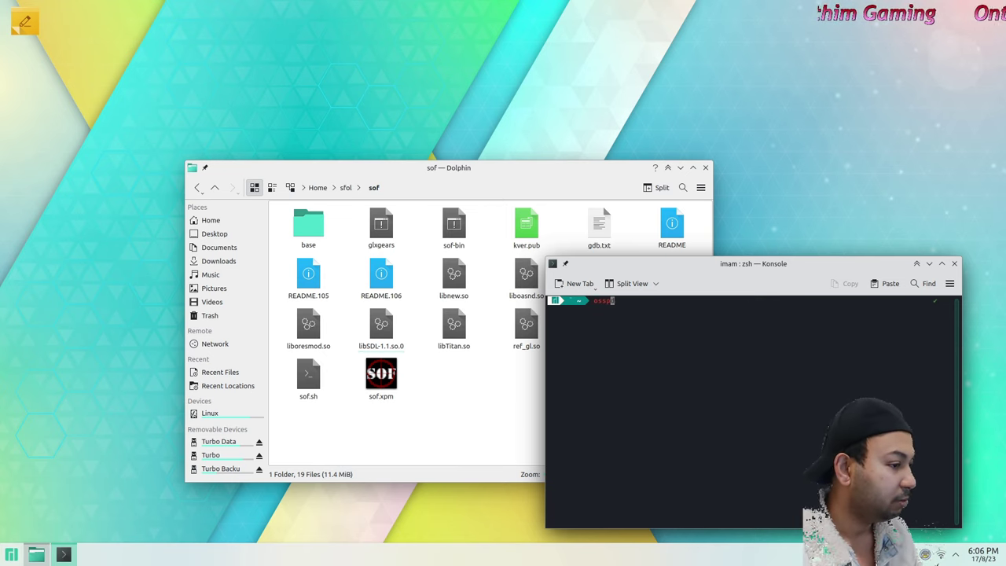
double_click(605, 301)
right_click(605, 303)
key(Escape)
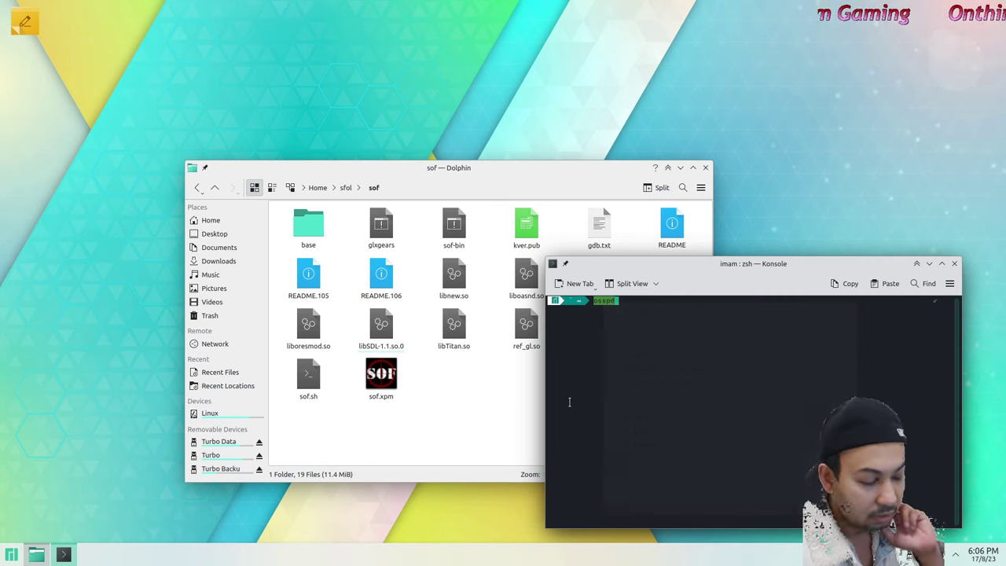
- Erase osspd from the prompt and close the terminal window
key(BackSpace)
key(BackSpace)
key(BackSpace)
key(BackSpace)
key(BackSpace)
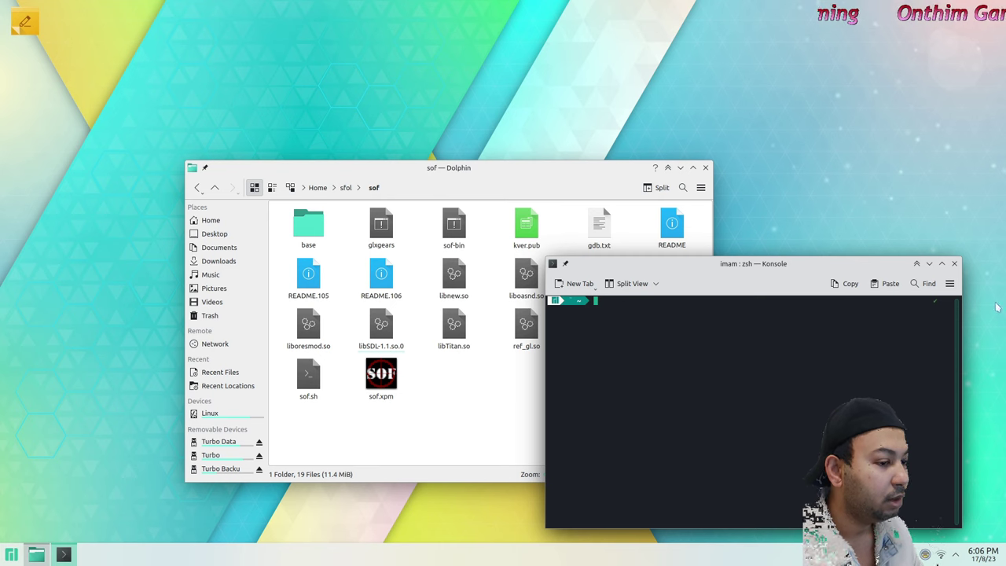
click(954, 263)
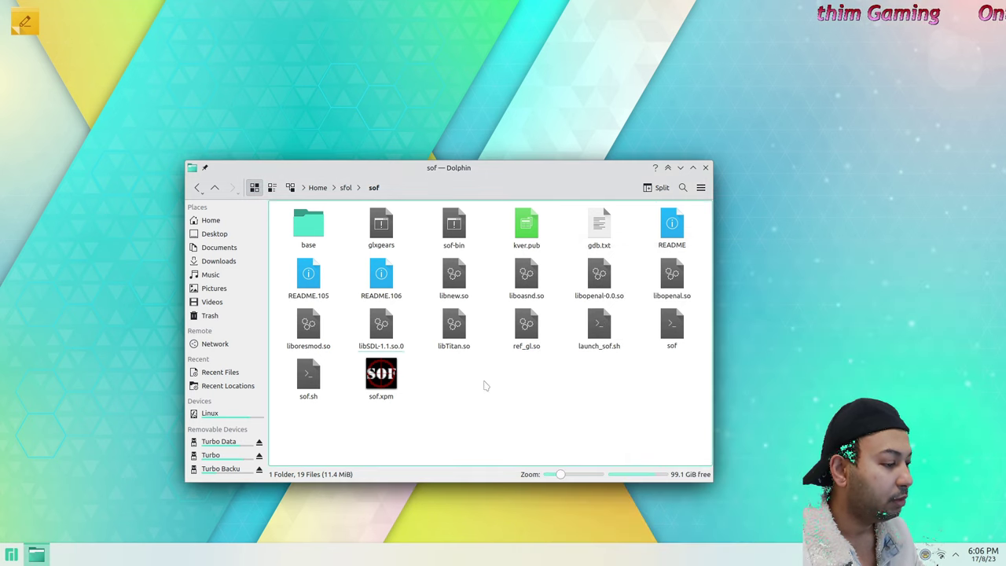
- Open a terminal in the sof folder, write sudo systemctl start osspd.service at its prompt and highlight the command
right_click(509, 381)
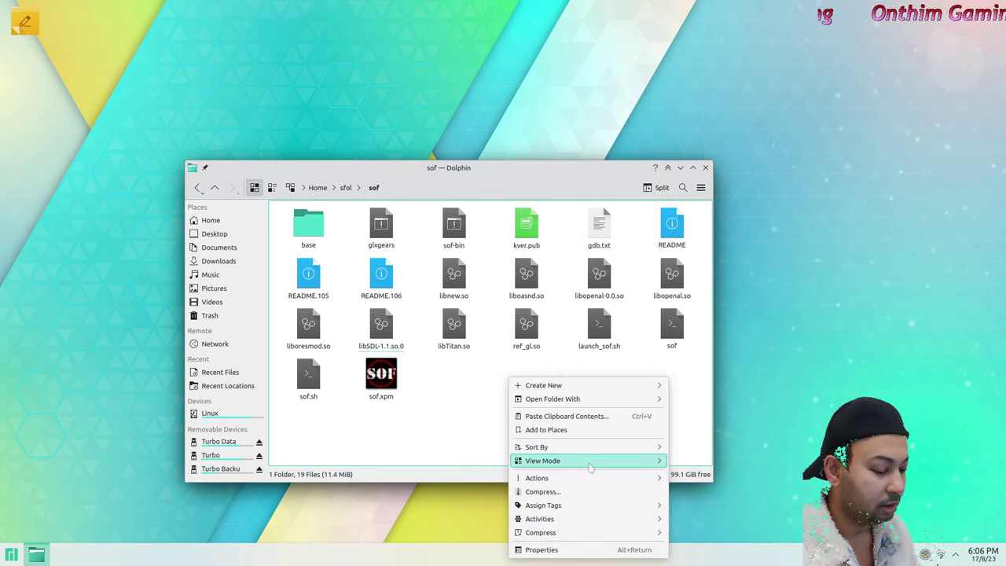
mouse_move(537, 477)
click(707, 478)
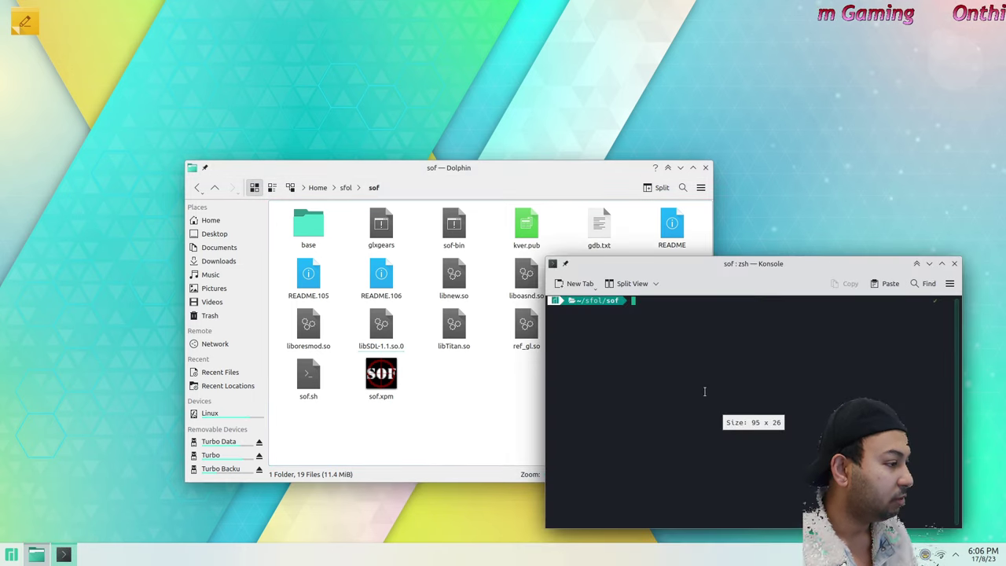
text(sudo systemctl start osspd.service)
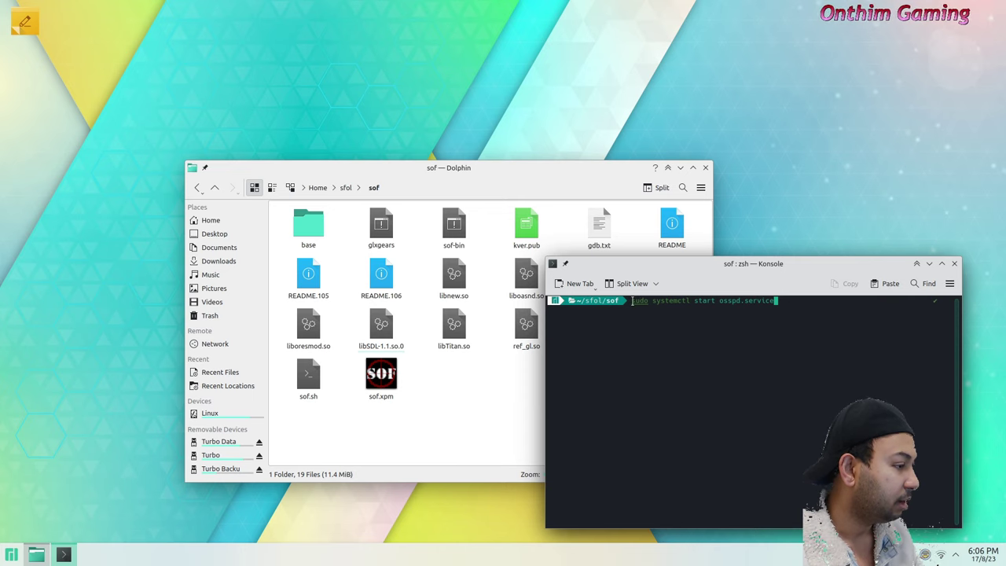
drag(632, 301, 731, 303)
click(730, 305)
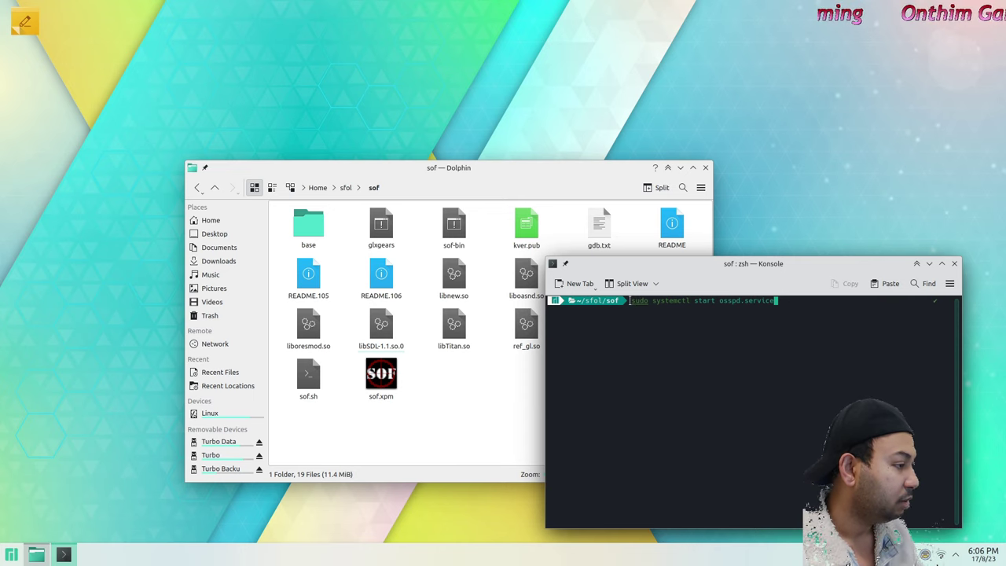
drag(629, 301, 746, 301)
click(767, 301)
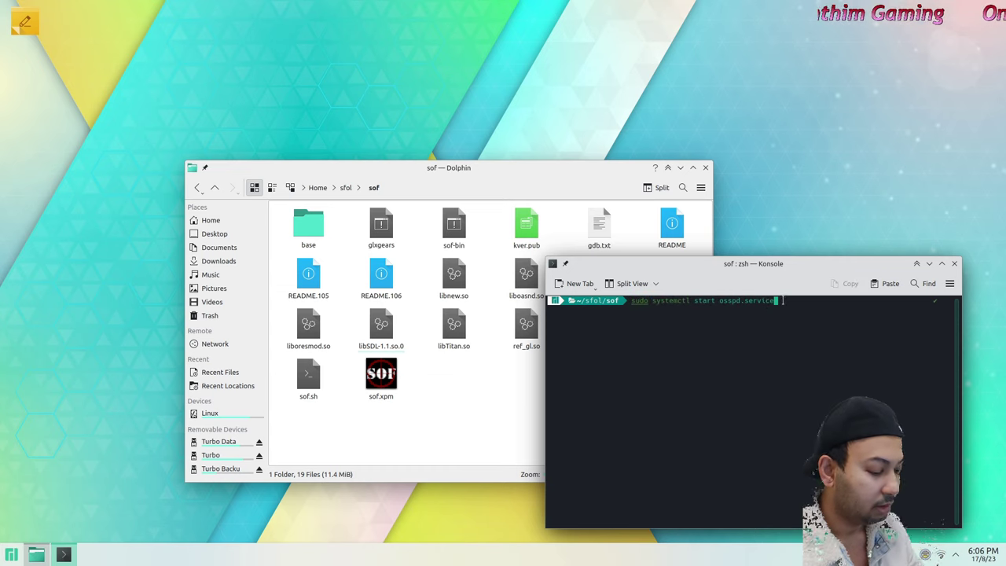
- Run the osspd.service start command, authenticating with the sudo account password, and close the terminal window
key(Return)
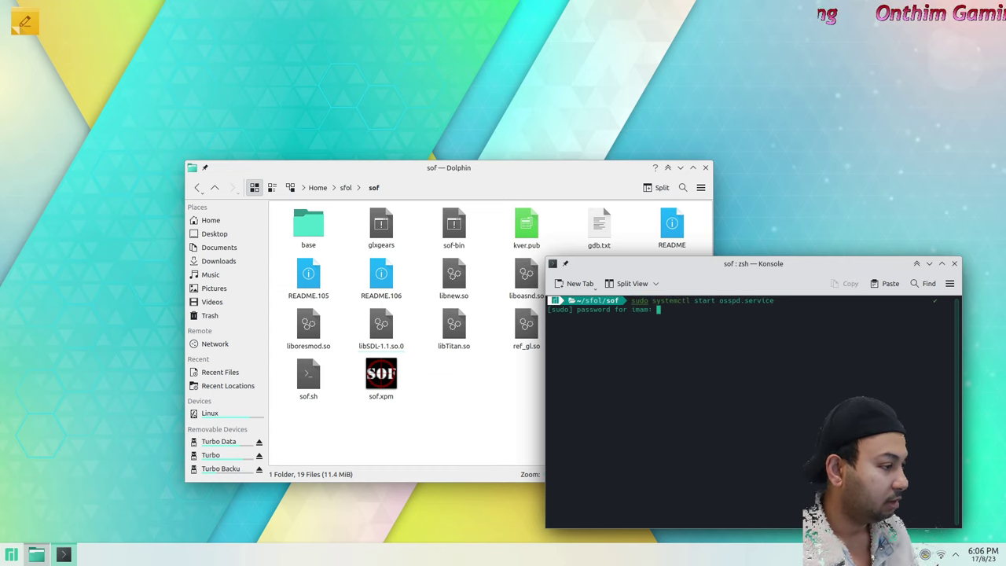
key(Return)
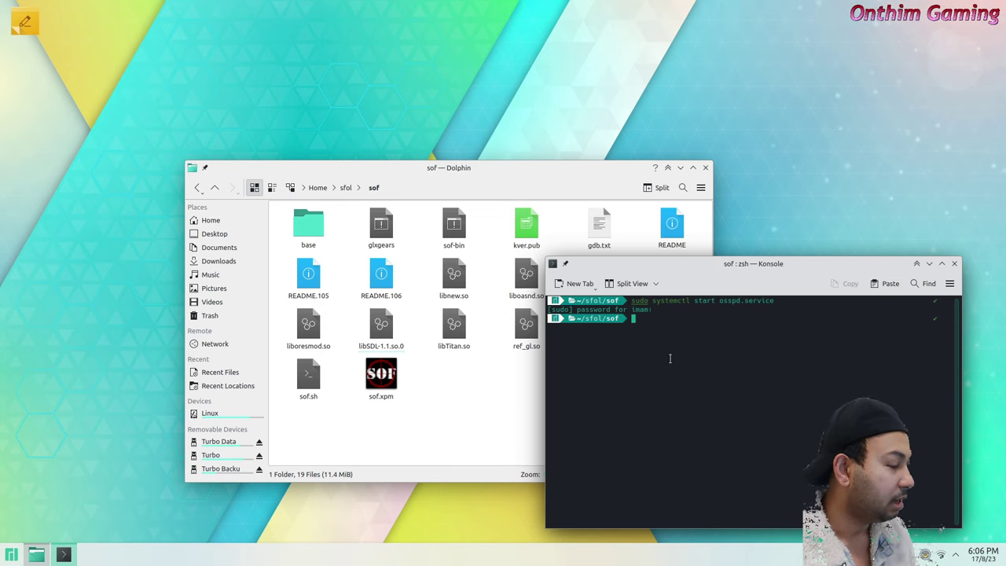
key(Up)
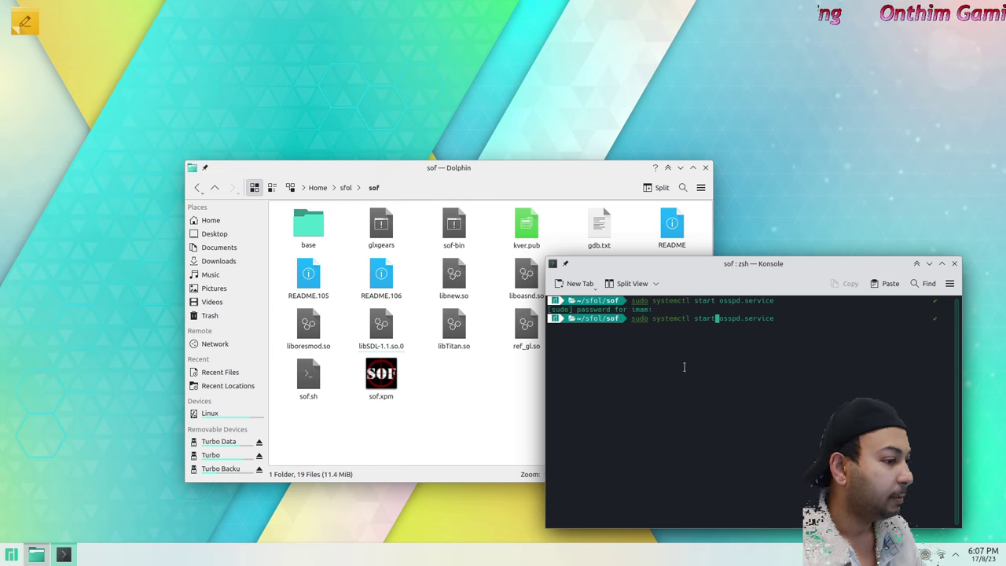
click(954, 264)
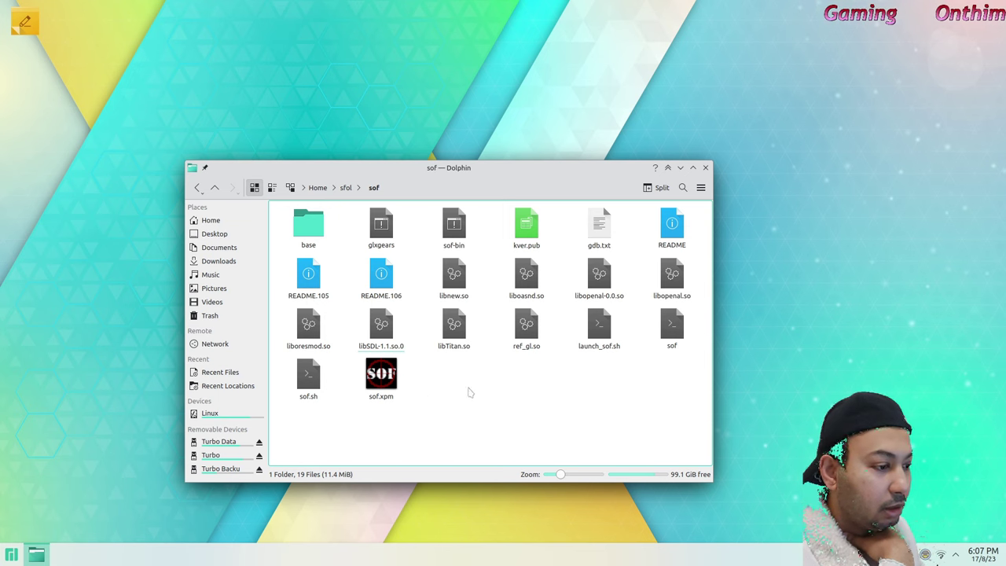
- Switch to Google Chrome and search the web for onthim in a new tab
click(11, 554)
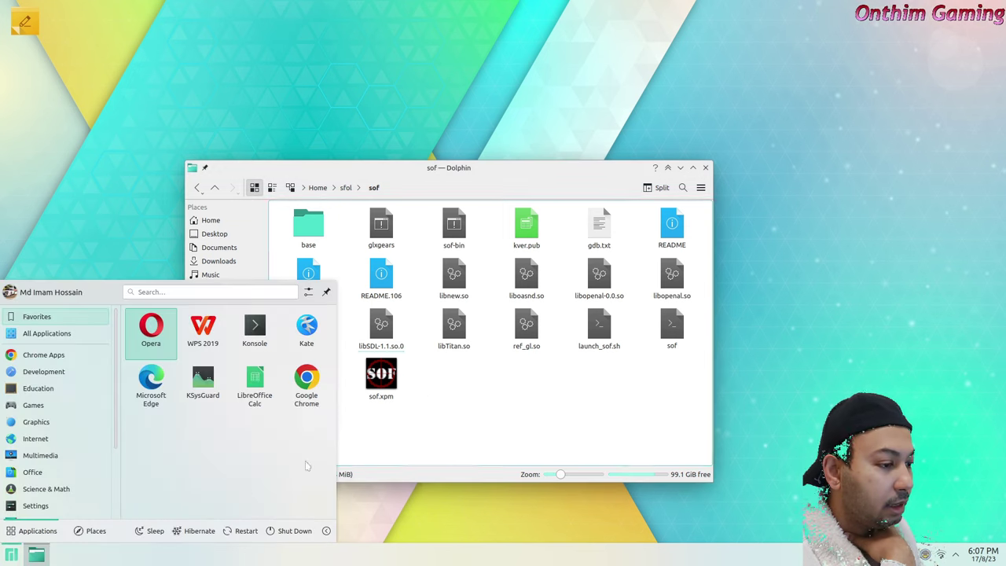
click(311, 395)
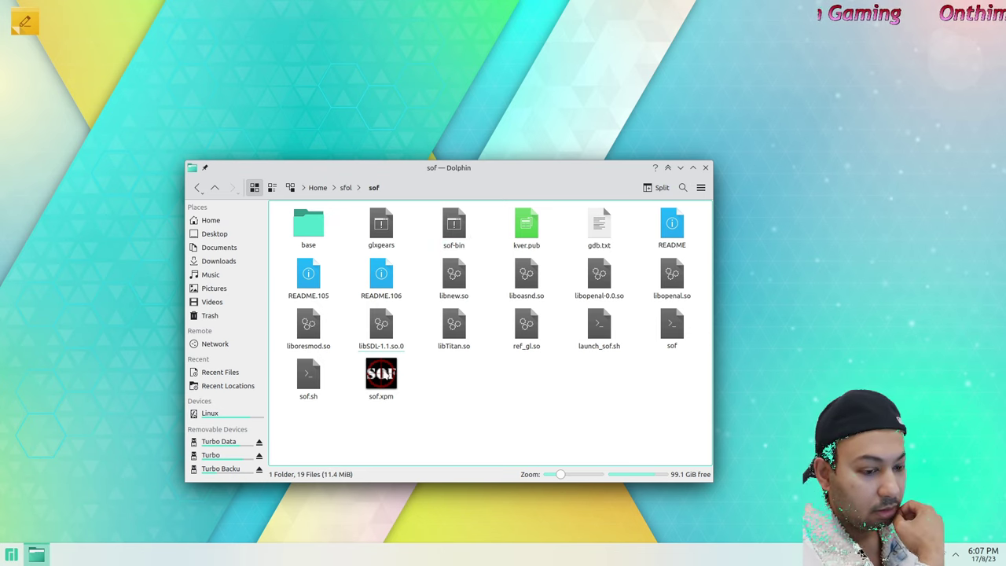
key(super)
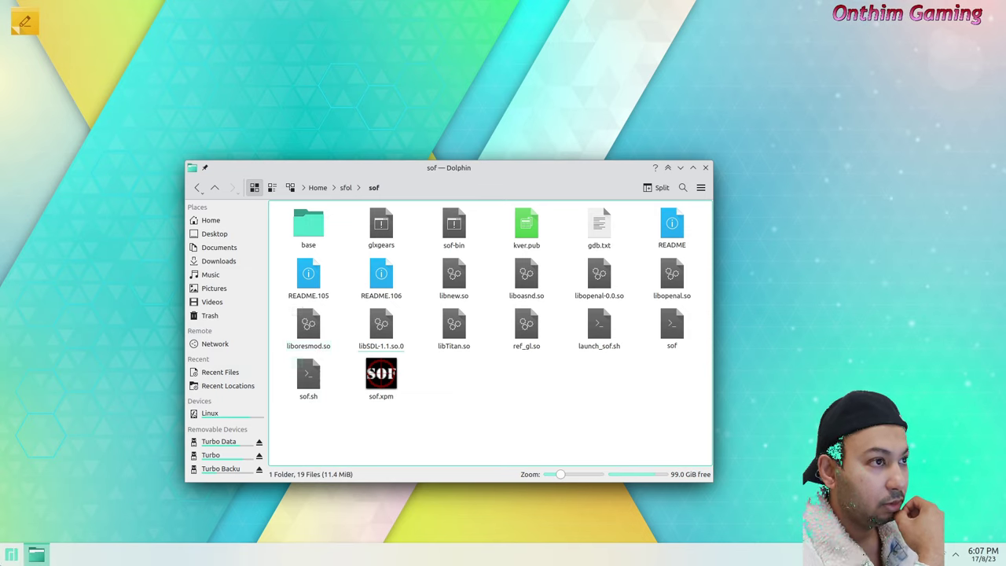
click(306, 381)
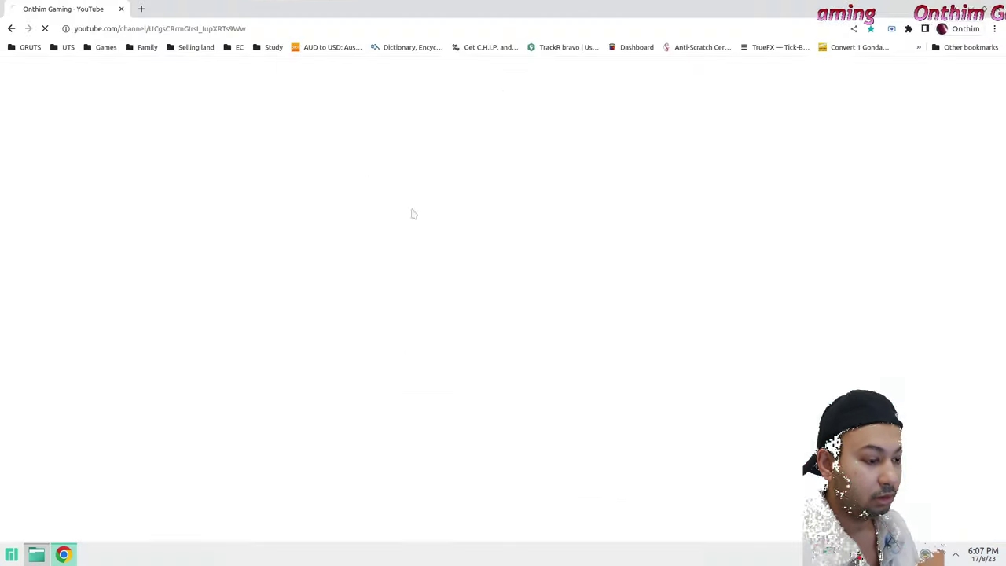
key(ctrl+t)
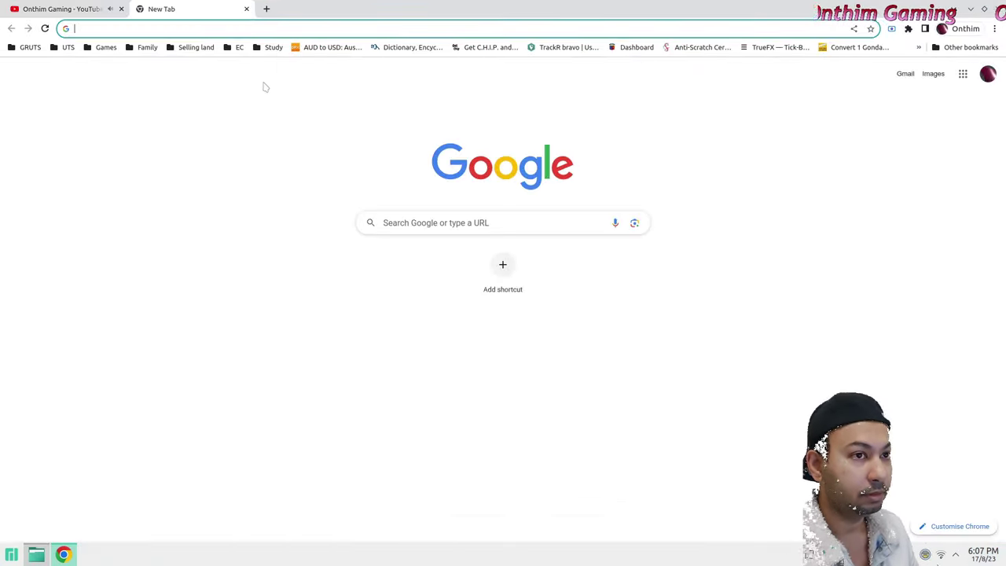
text(onth)
key(Return)
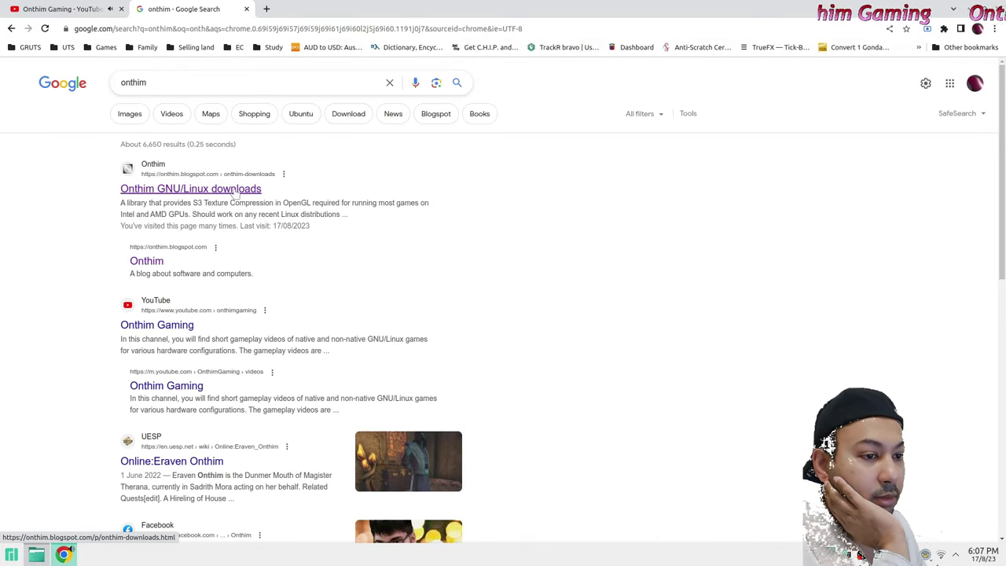
- Open the Onthim GNU/Linux downloads result and go to the Linux games fixes on the Onthim Gaming downloads page
click(221, 196)
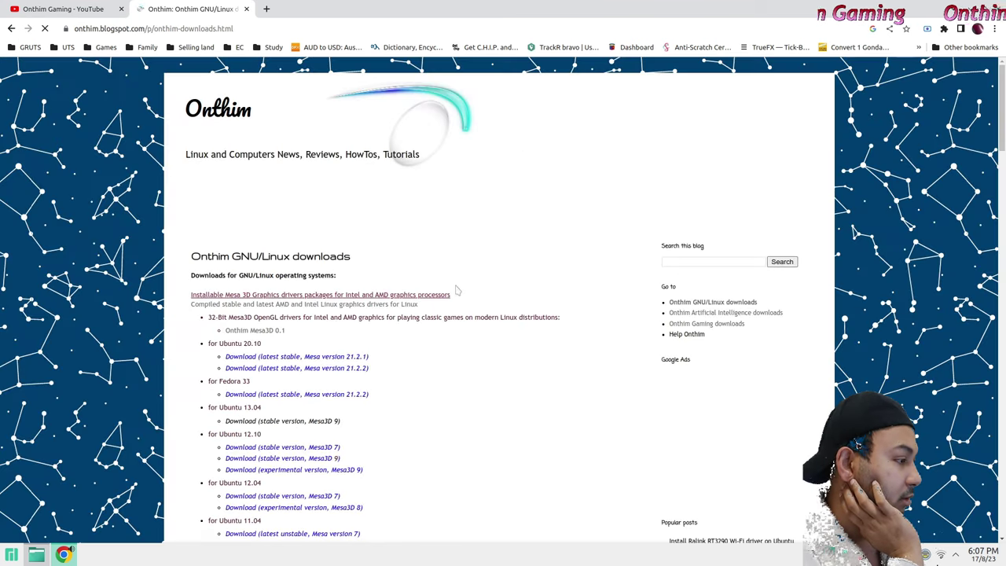
click(728, 330)
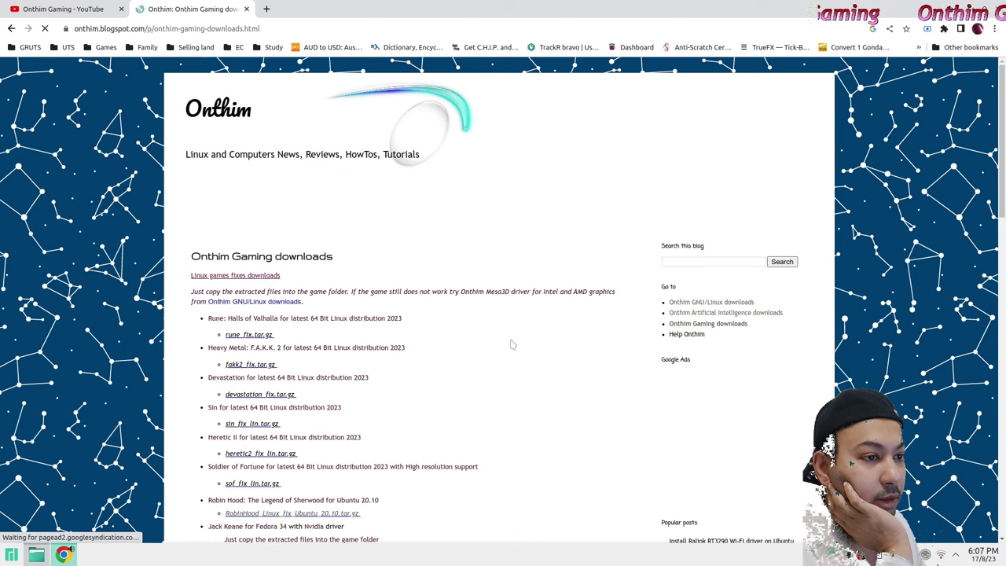
scroll(445, 331, down, 1)
scroll(445, 331, down, 3)
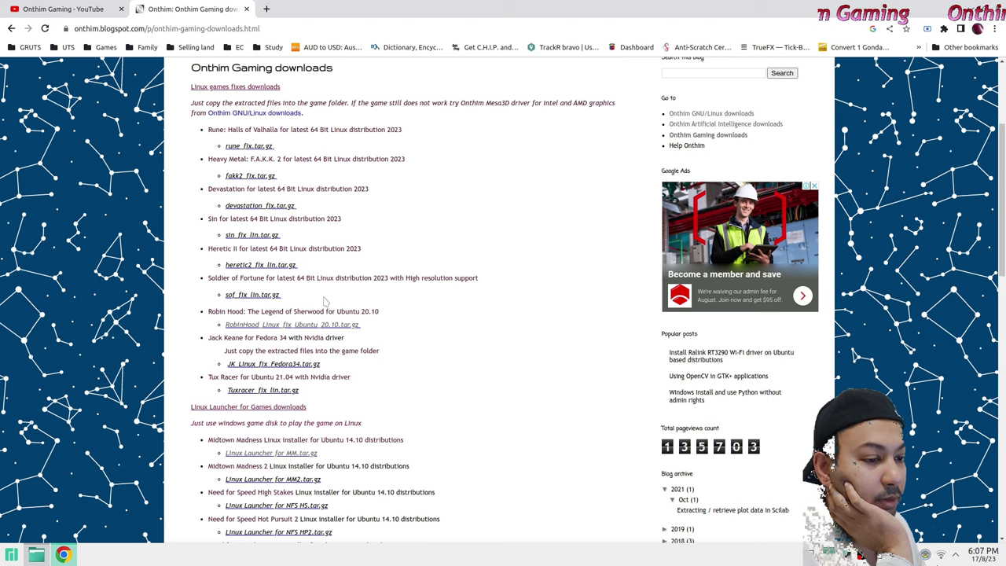
- Show the sof folder briefly, return to the downloads page and open the Soldier of Fortune fix sof_fix_lin.tar.gz
click(35, 553)
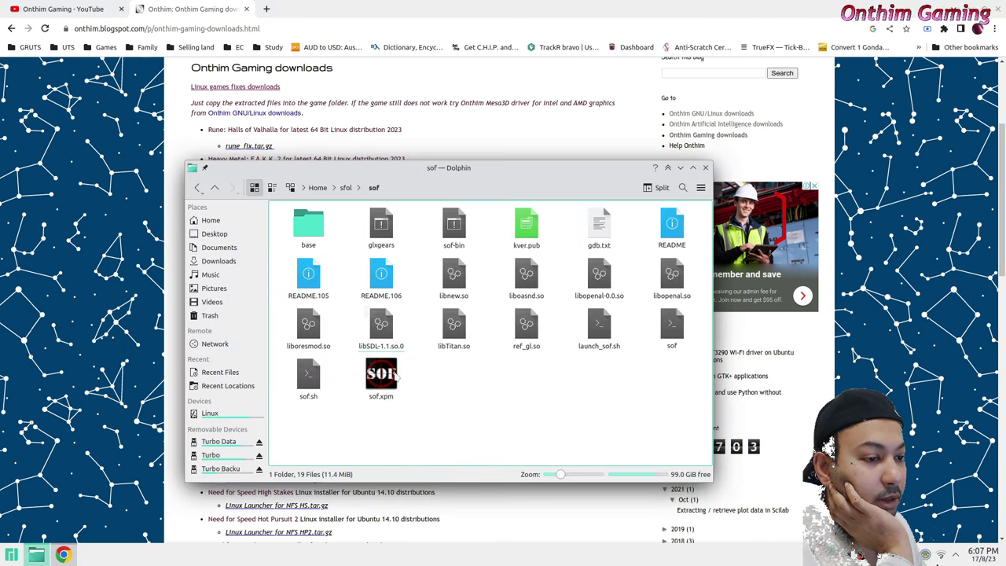
click(119, 419)
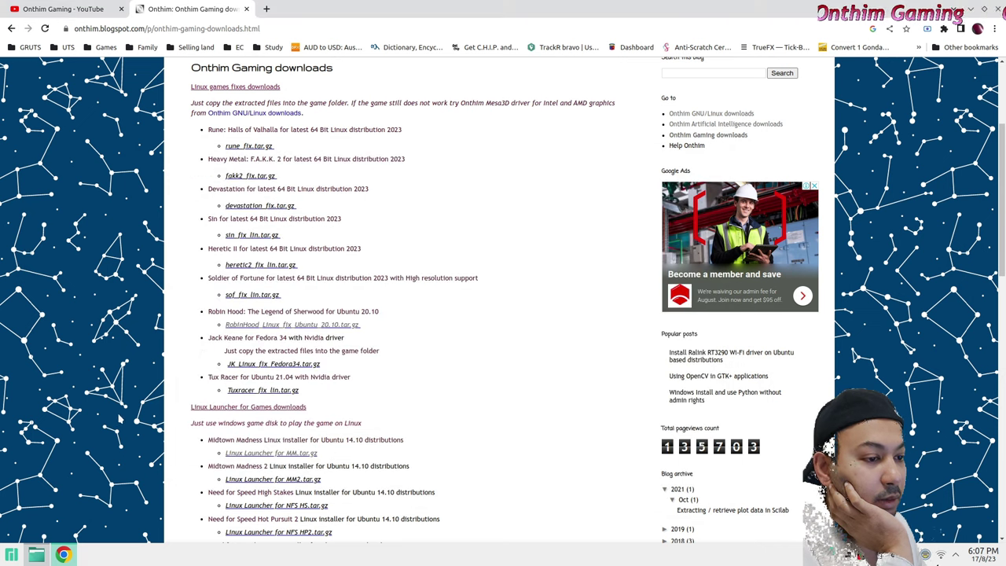
click(253, 295)
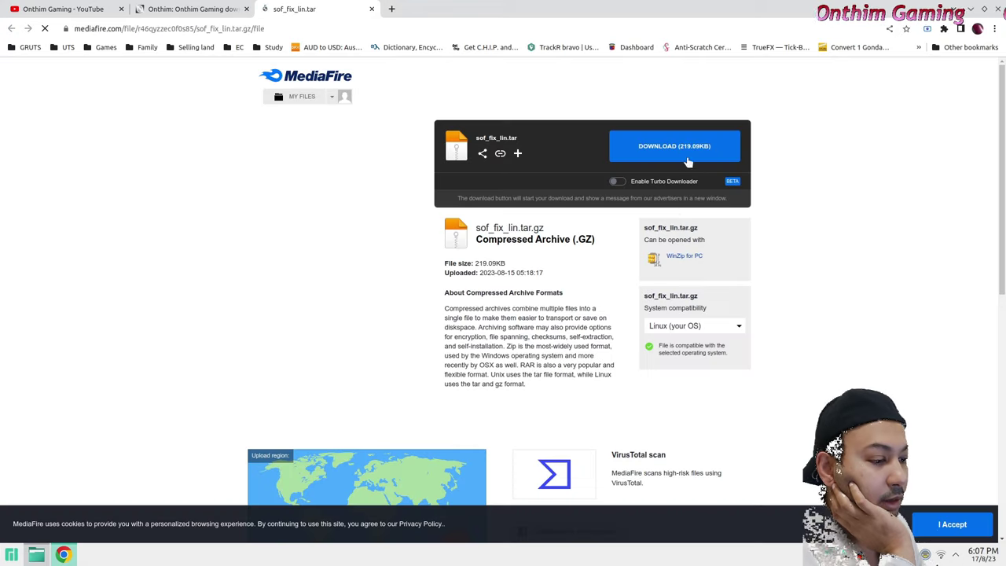
- Open launch_sof.sh from the sof folder in Kate, look through the whole script and close the editor
click(36, 554)
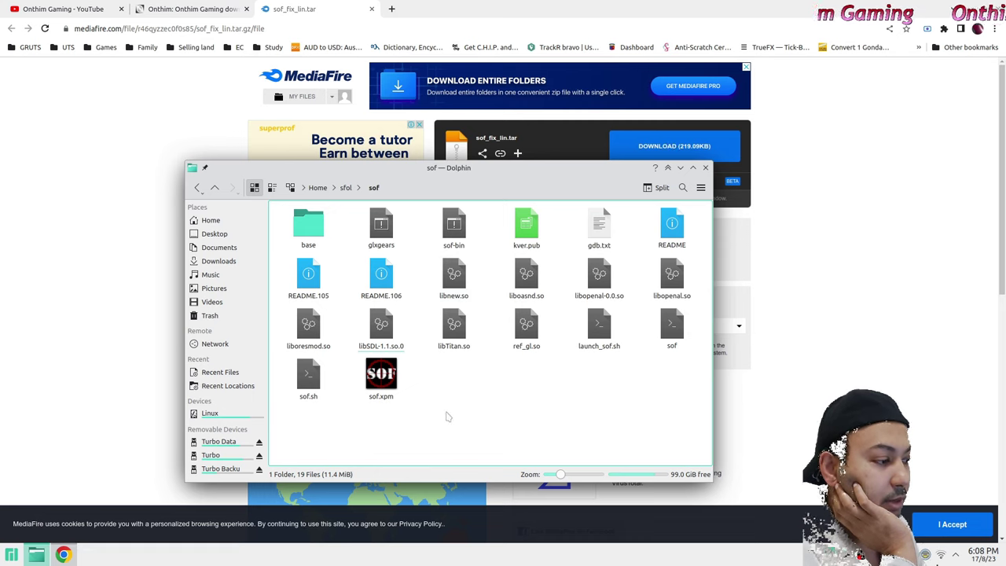
click(602, 347)
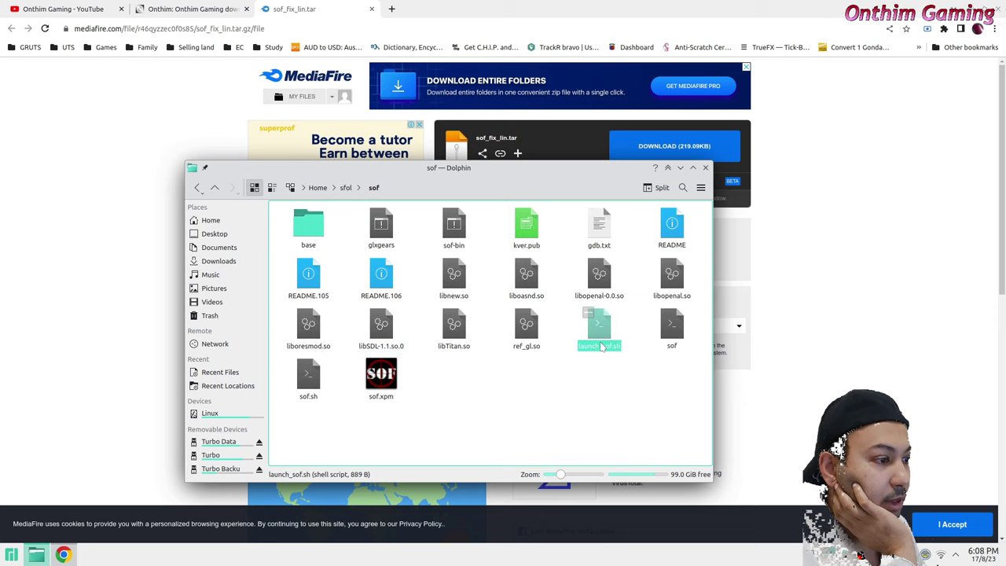
right_click(602, 347)
click(629, 113)
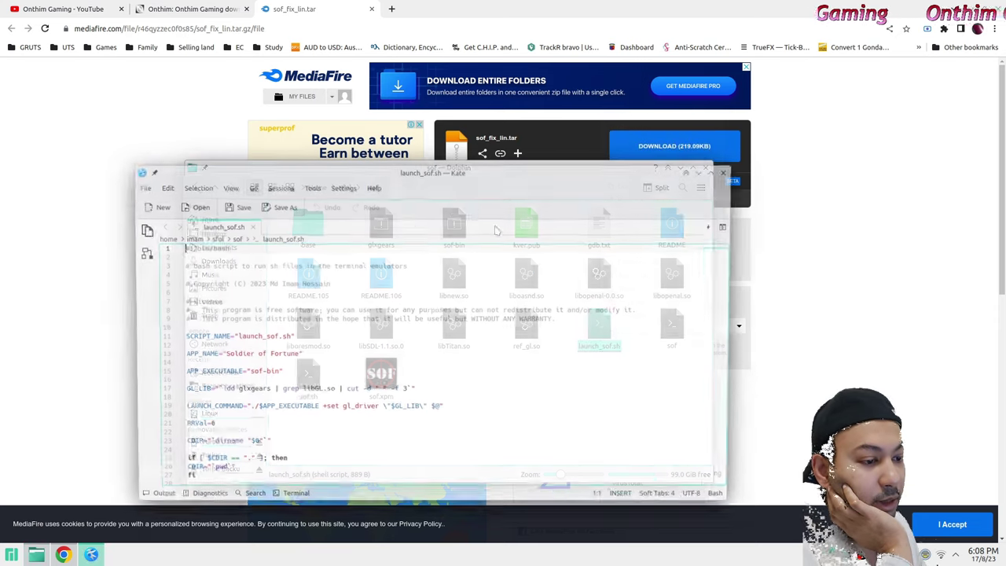
scroll(336, 354, down, 6)
scroll(335, 357, up, 6)
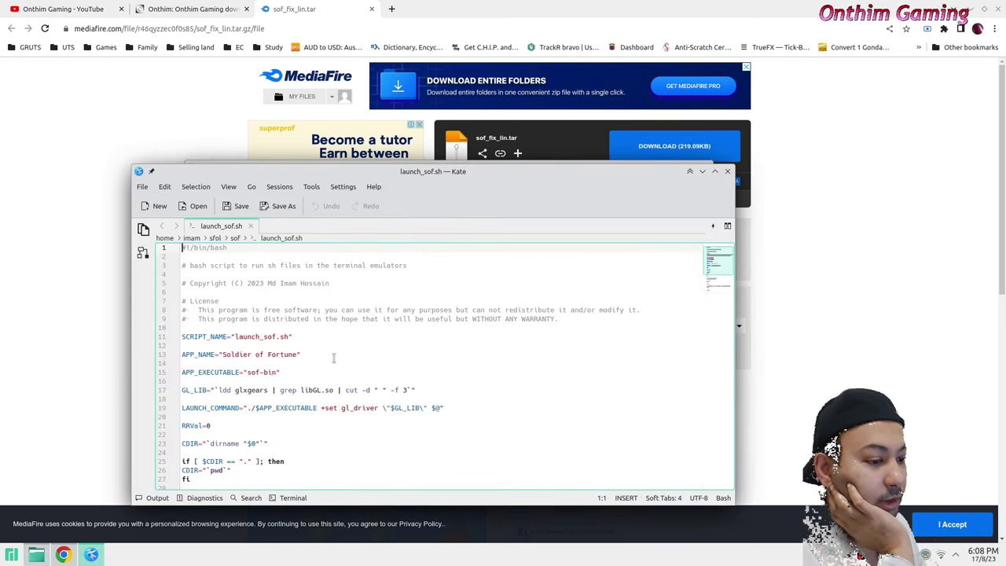
scroll(334, 358, down, 6)
scroll(334, 360, up, 6)
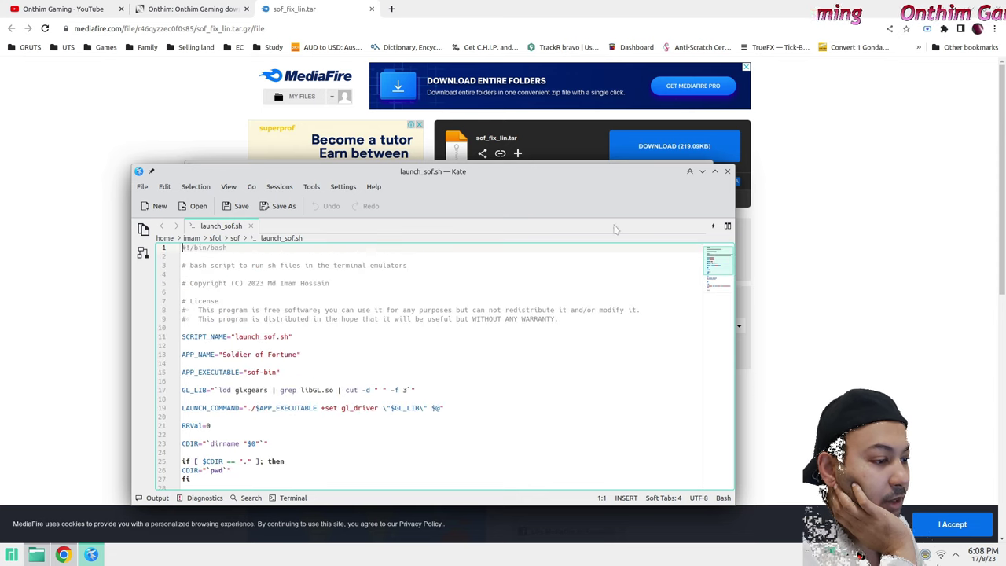
click(727, 171)
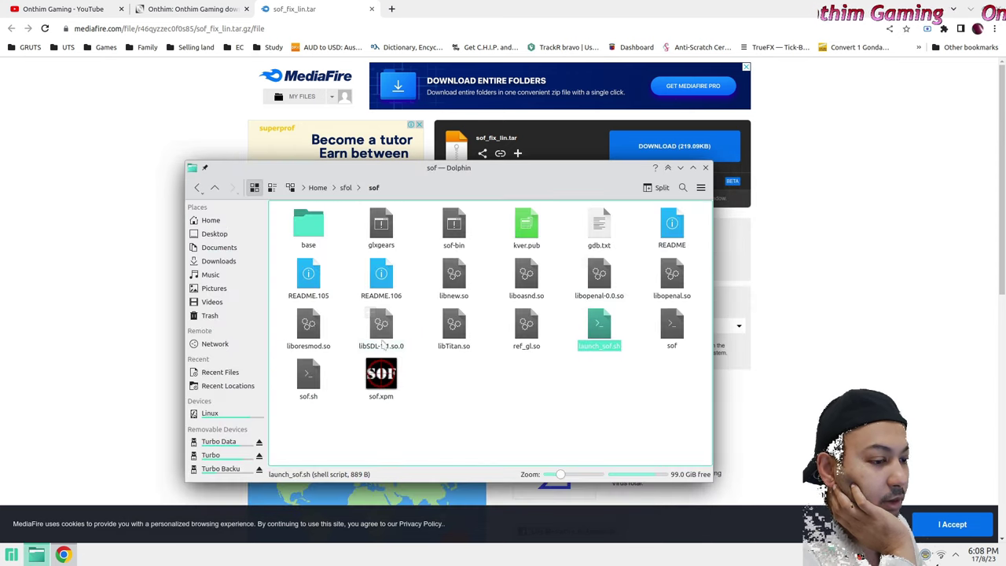
- Select the library file liboresmod.so in the sof folder and return to Chrome with a new tab
click(381, 324)
click(308, 324)
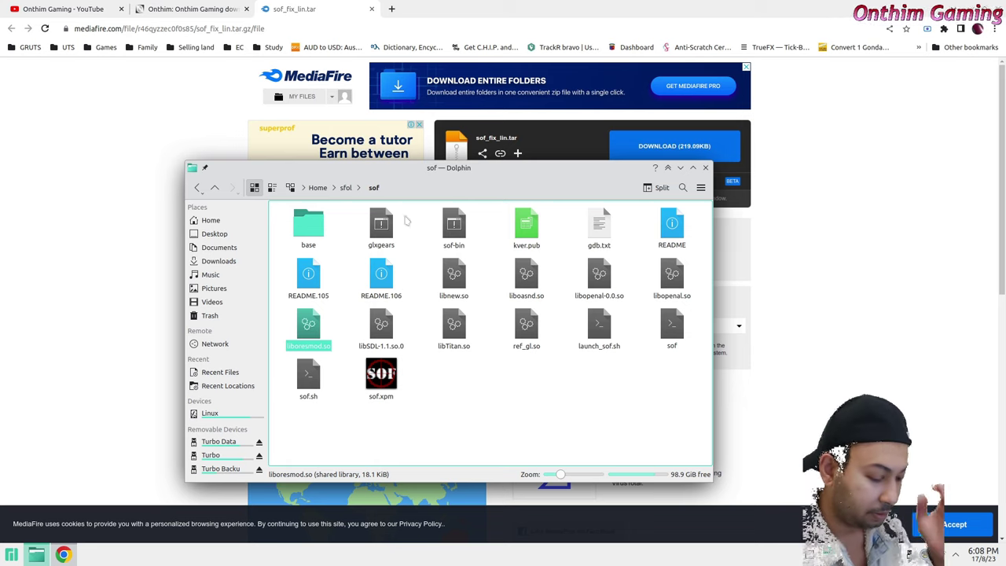
click(391, 10)
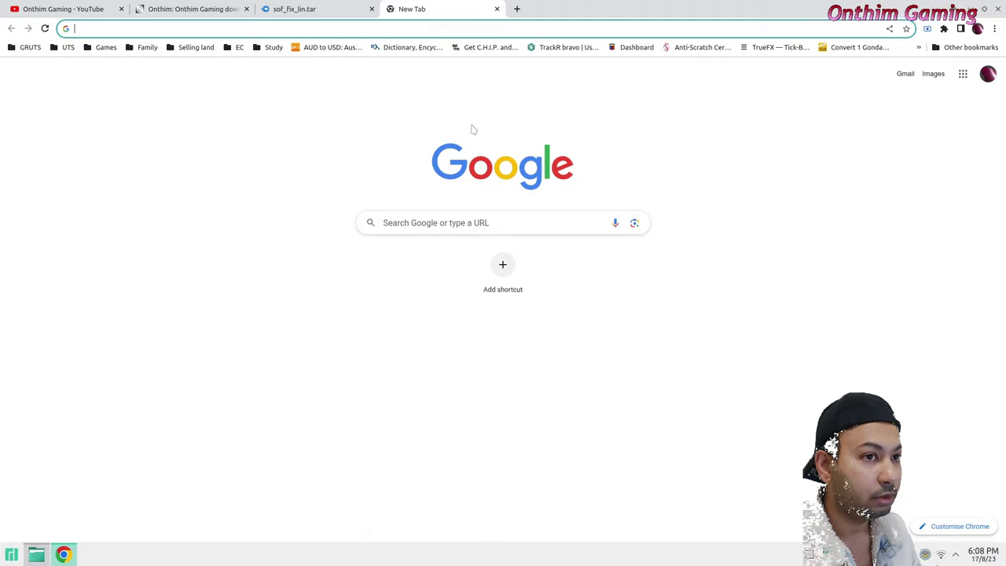
text(sof)
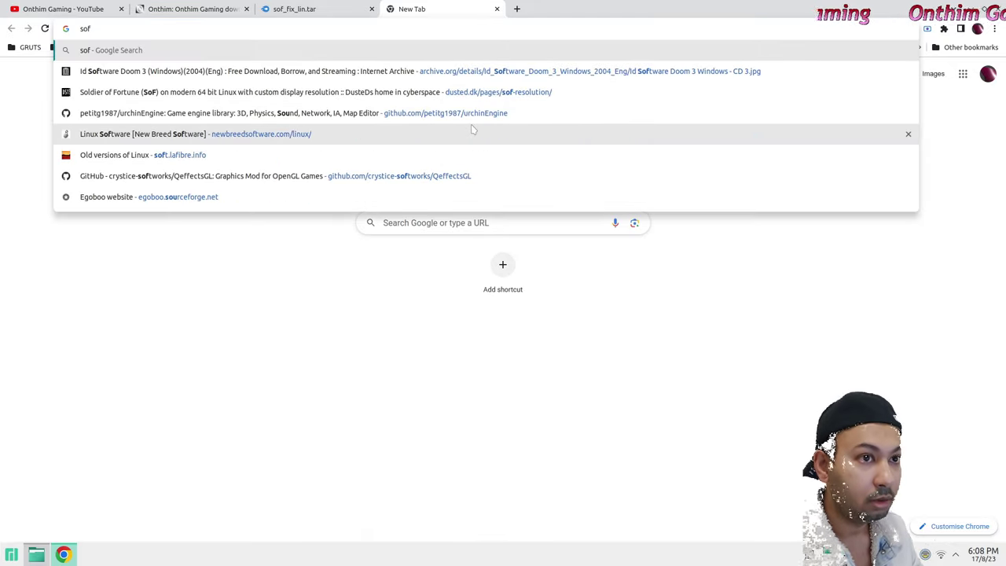
key(BackSpace)
text(u)
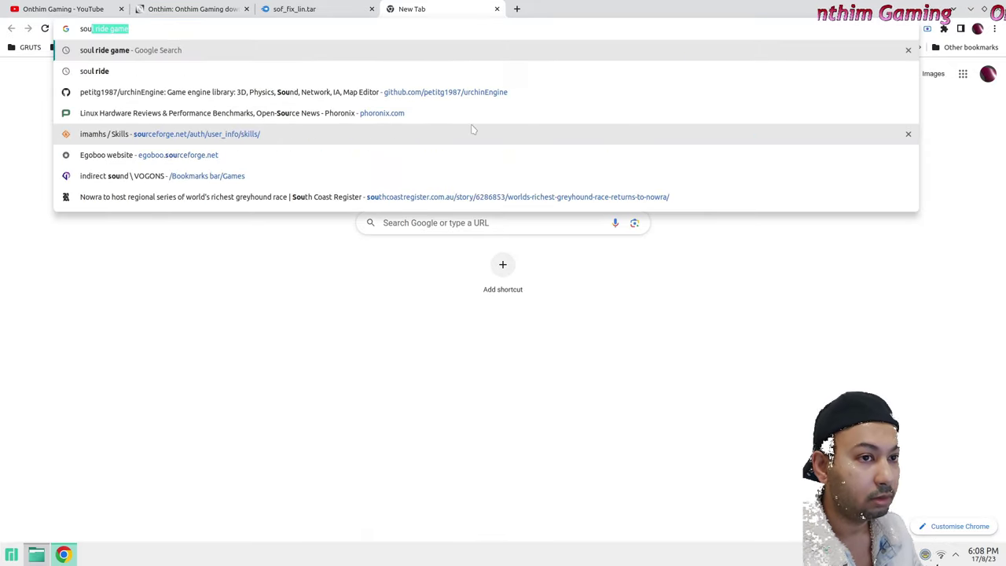
key(BackSpace)
key(BackSpace)
key(BackSpace)
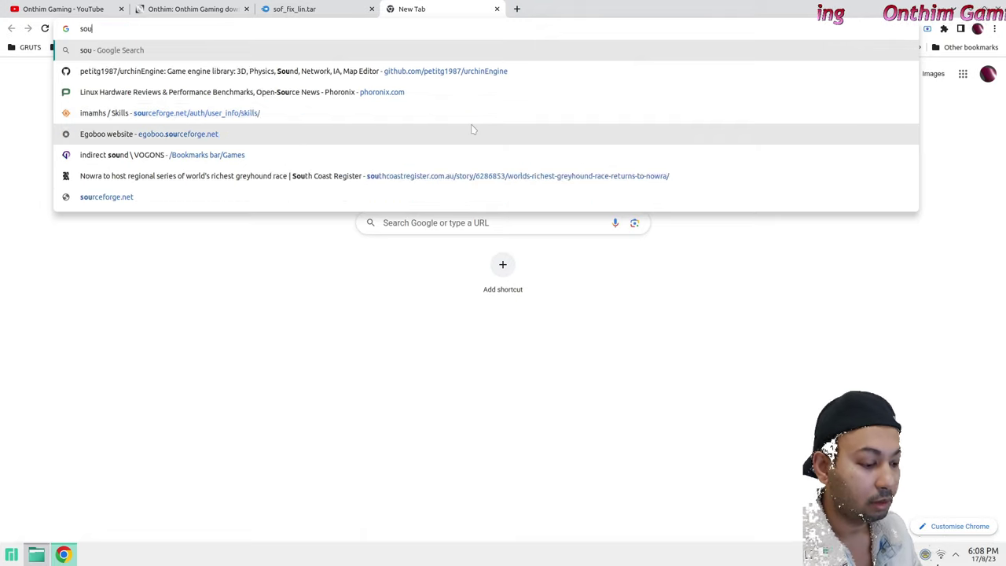
key(BackSpace)
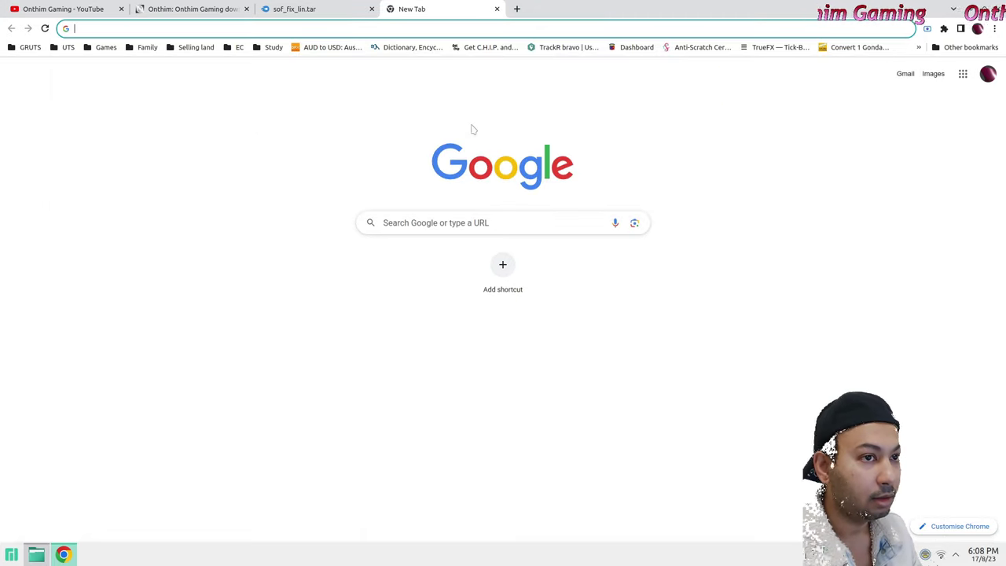
- Search the web for "quake II engine gl_mode"
text(quake )
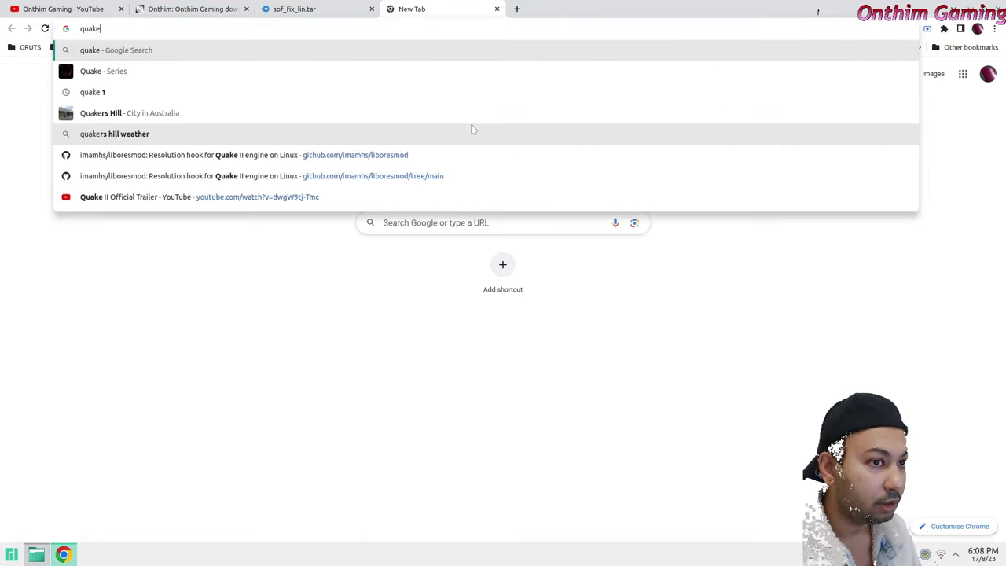
text(II)
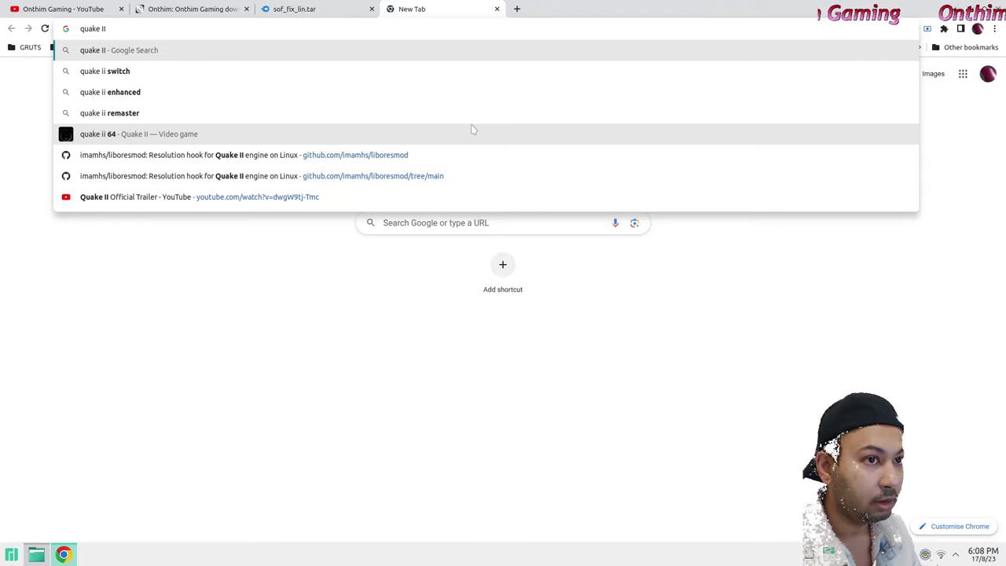
text( engin)
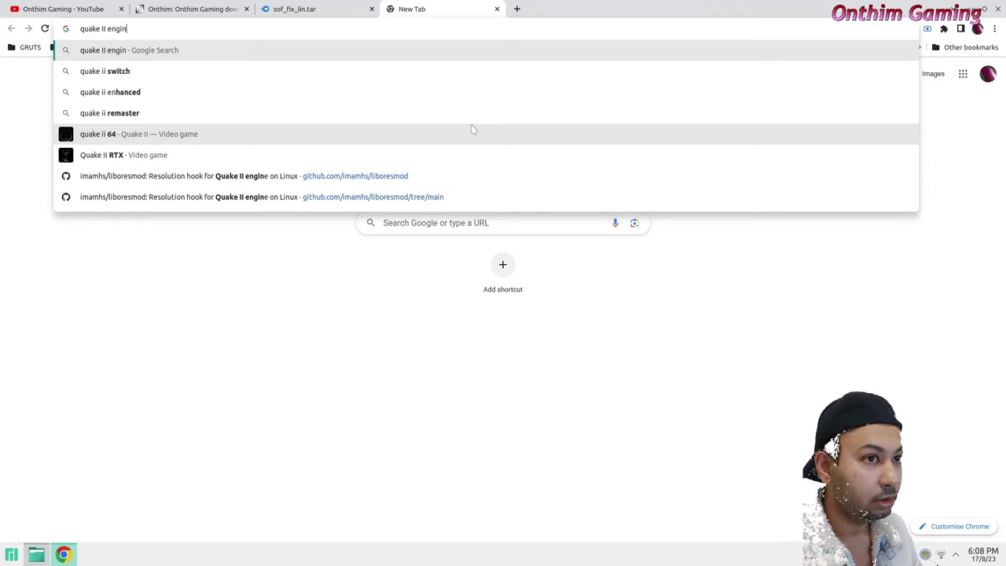
text(e gl_mode)
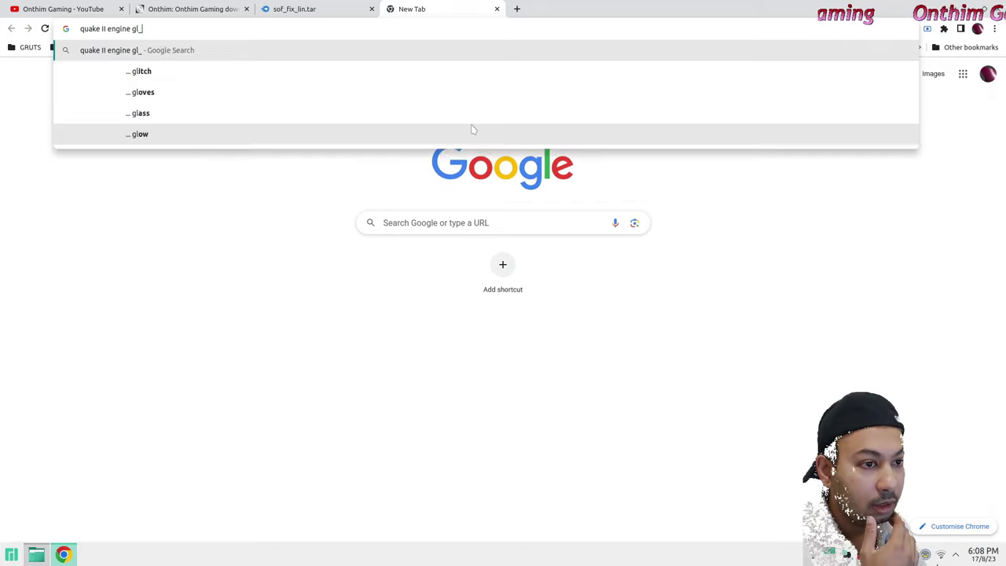
key(Return)
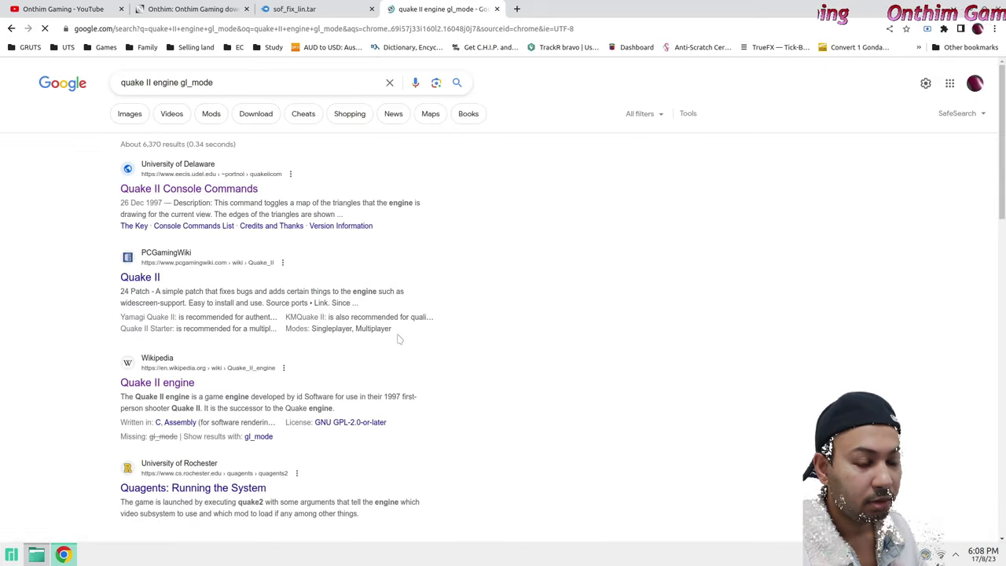
- Open the Quake II Console Commands result and find the gl_mode entry on the page
scroll(330, 366, down, 8)
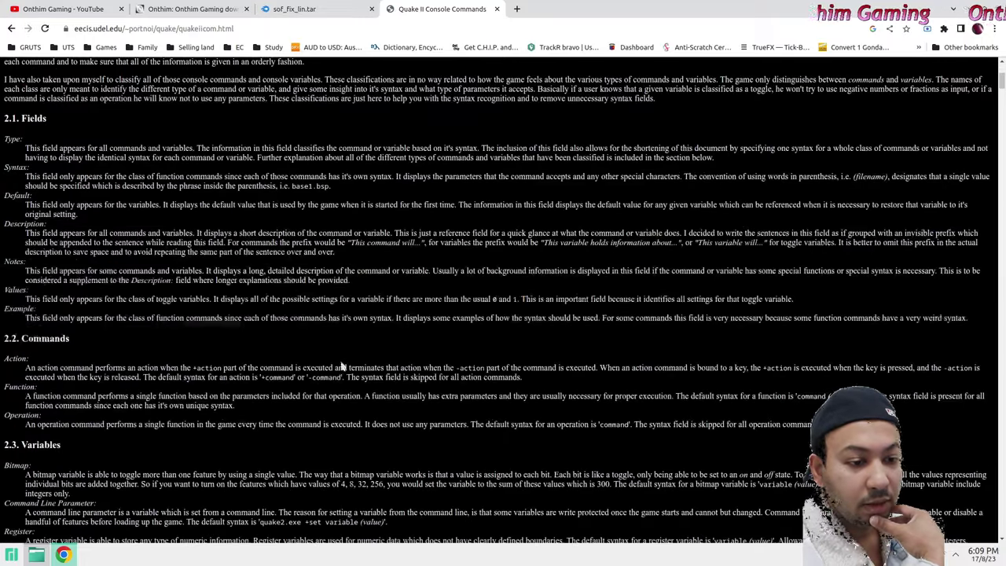
scroll(343, 370, down, 15)
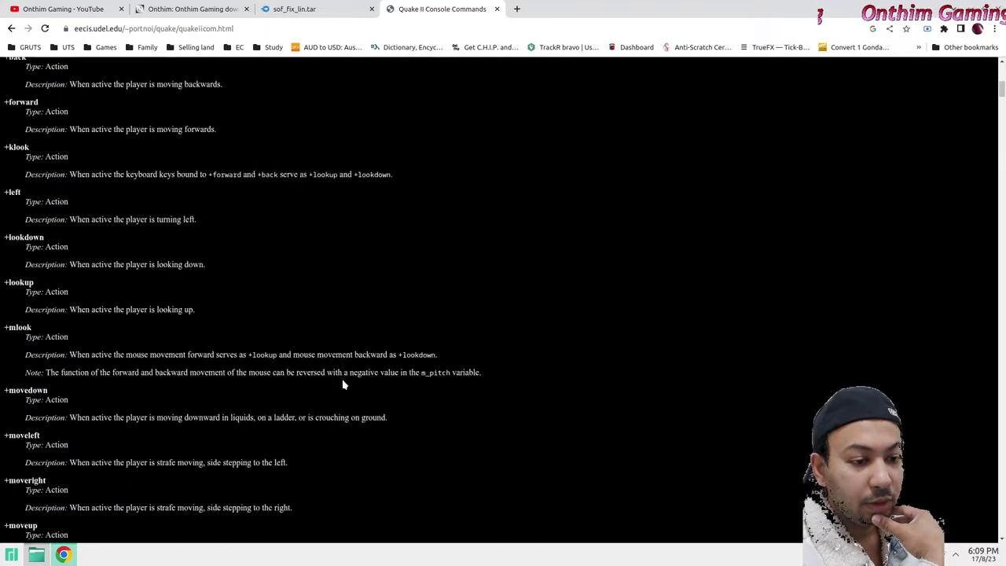
scroll(343, 385, down, 20)
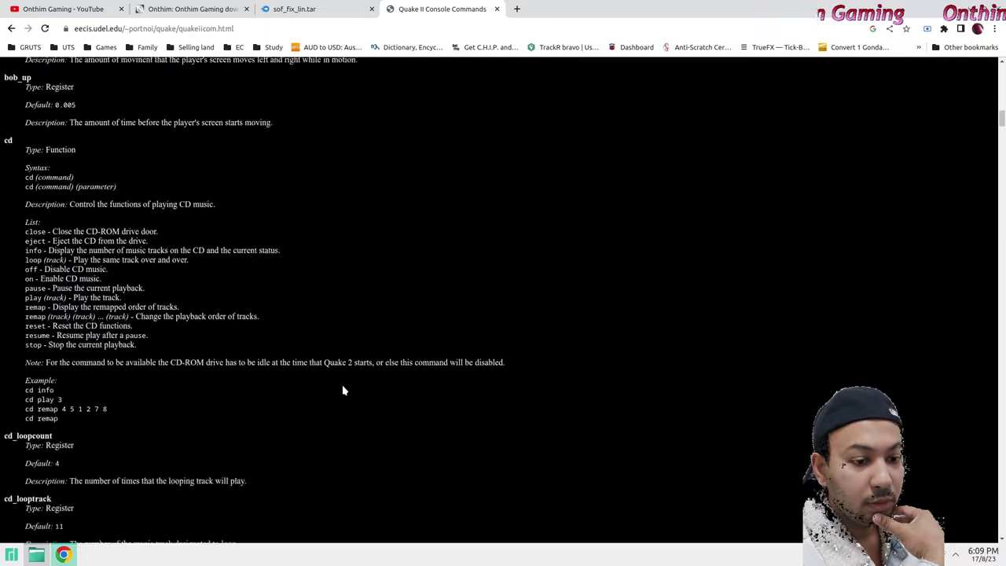
scroll(343, 382, down, 8)
scroll(343, 382, up, 7)
scroll(342, 384, down, 10)
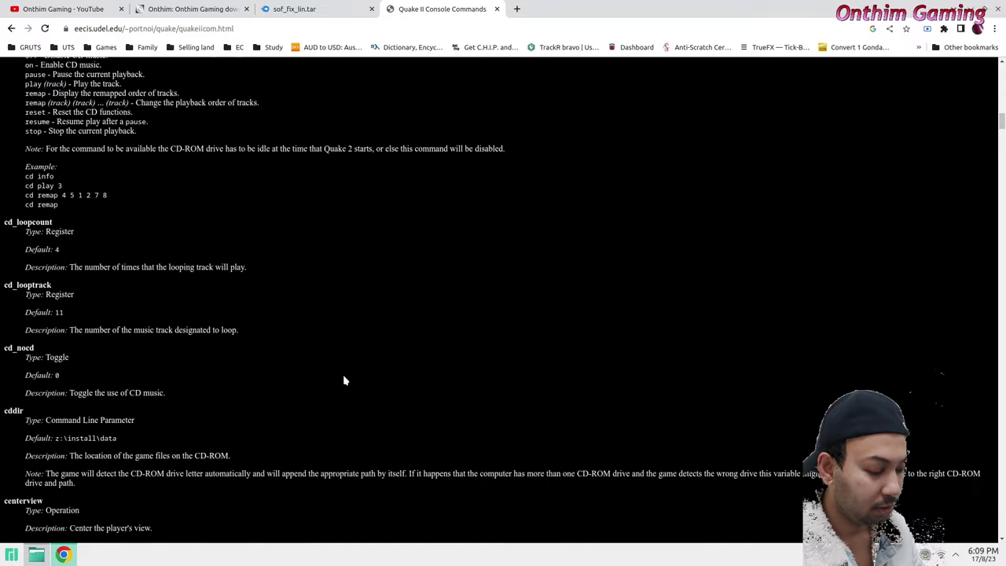
key(ctrl+f)
text(gl)
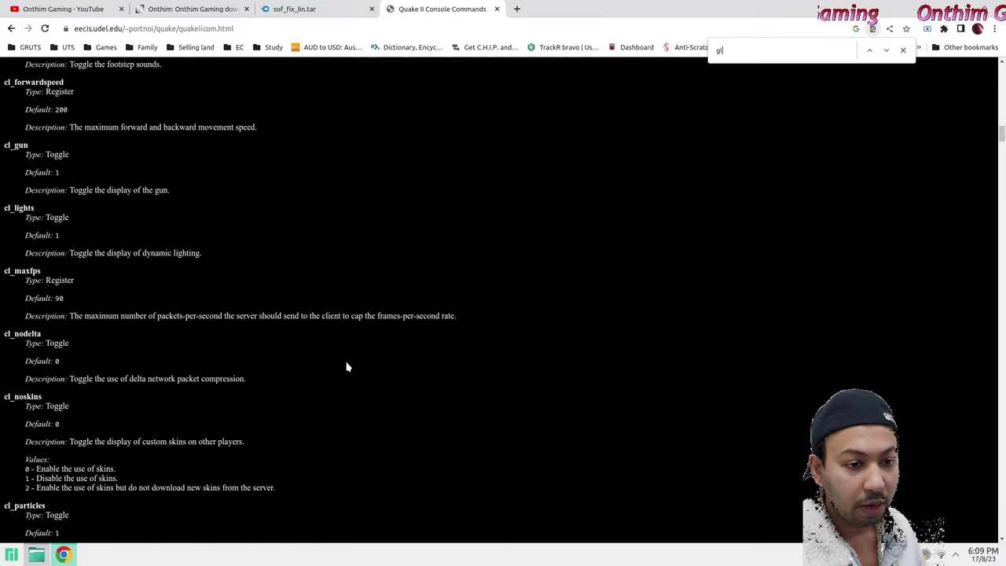
text(_mode)
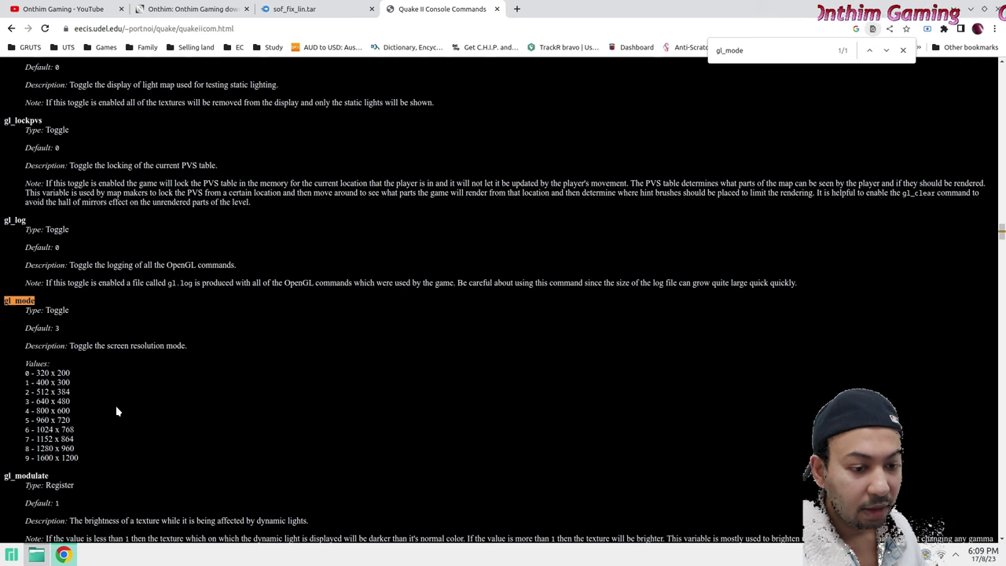
- Highlight the list of gl_mode resolution values, then the width and height of mode 9, 1600 x 1200
key(Escape)
drag(90, 460, 18, 377)
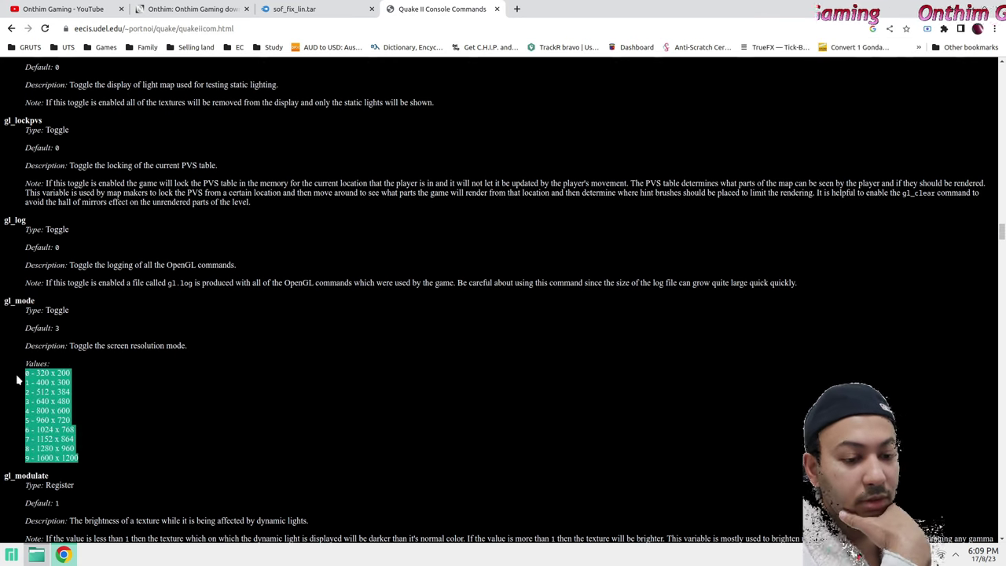
click(91, 458)
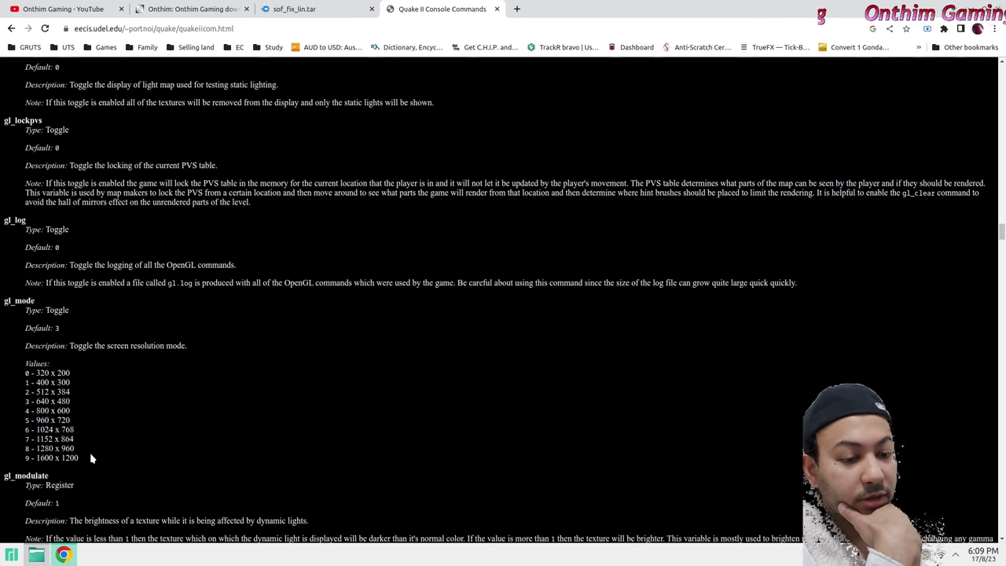
double_click(45, 457)
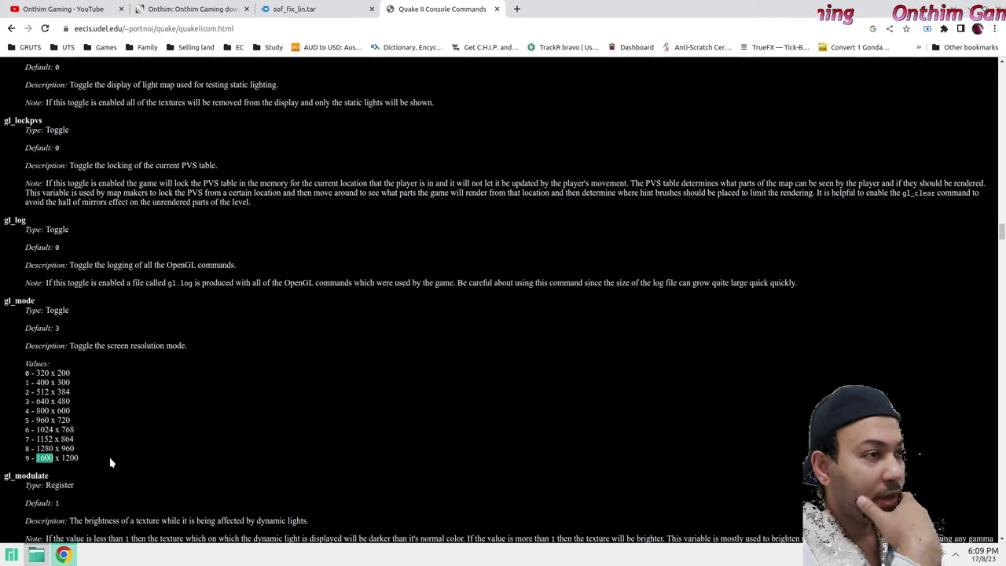
double_click(69, 458)
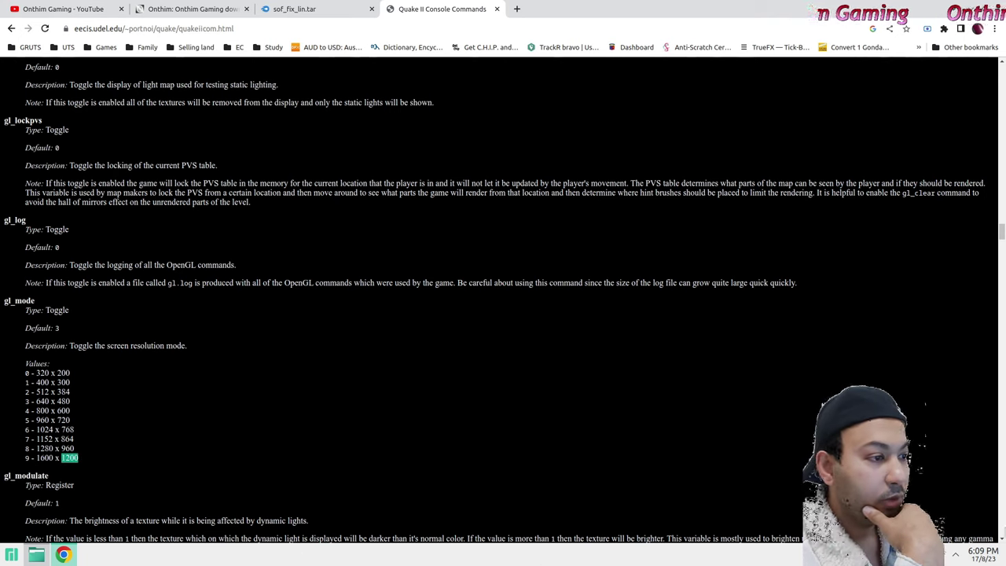
- Switch between the sof folder with liboresmod.so and the highlighted 1600 x 1200 mode, and close Chrome
click(63, 555)
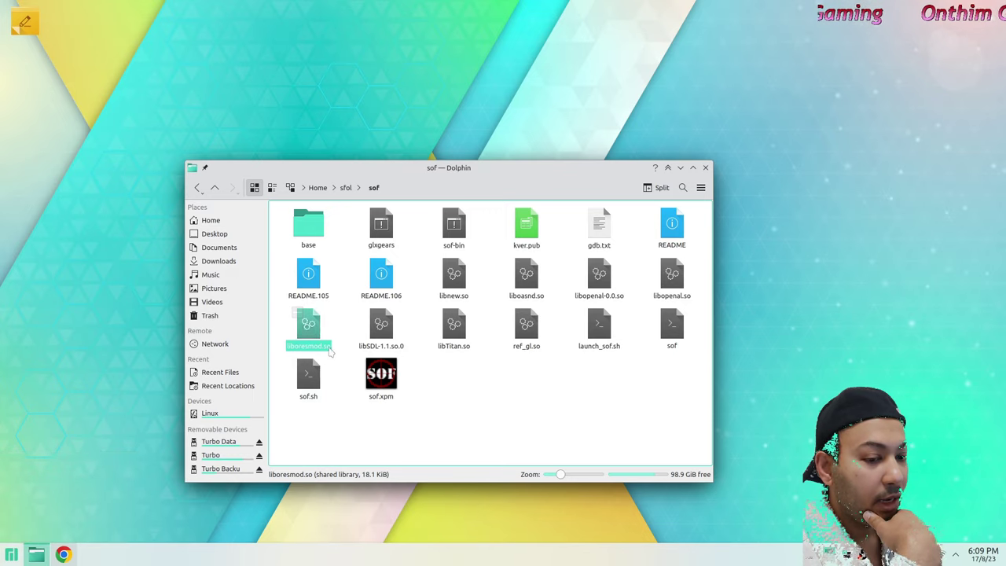
click(65, 554)
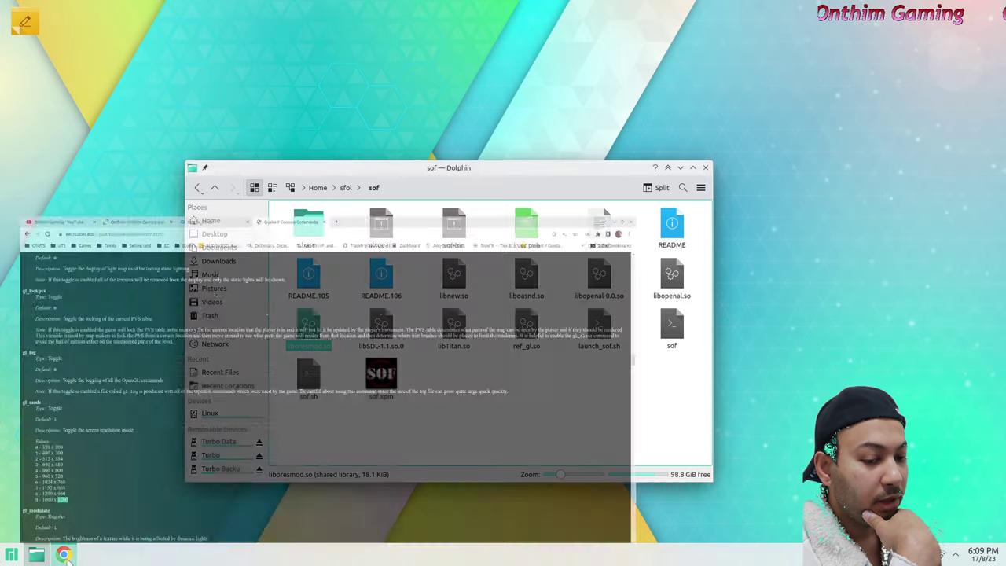
drag(35, 461, 104, 460)
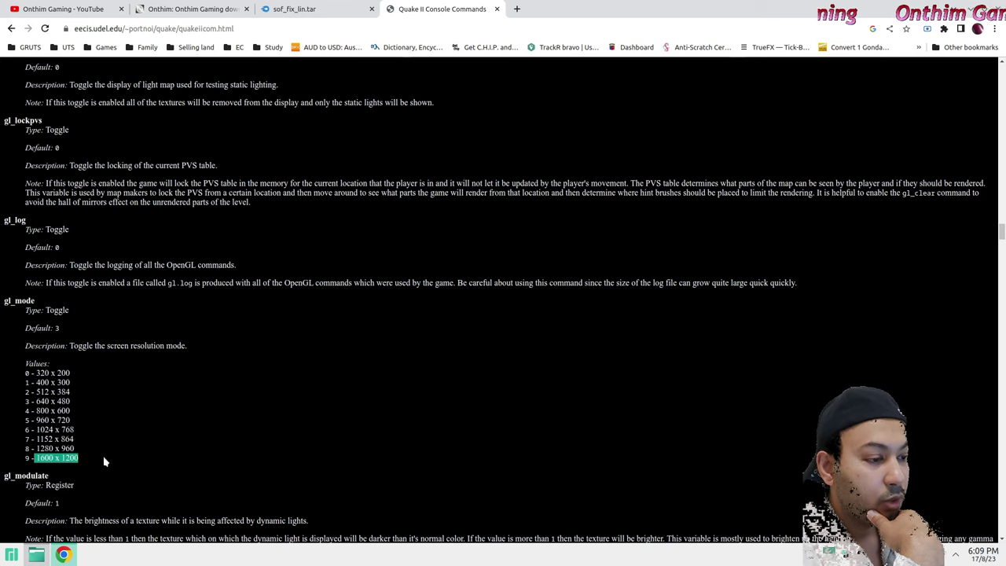
click(63, 554)
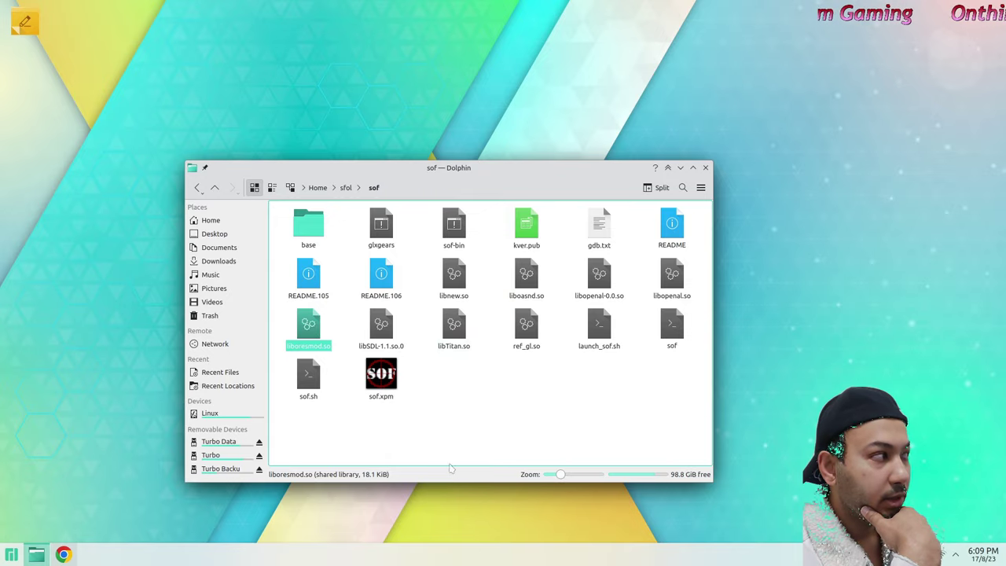
click(62, 555)
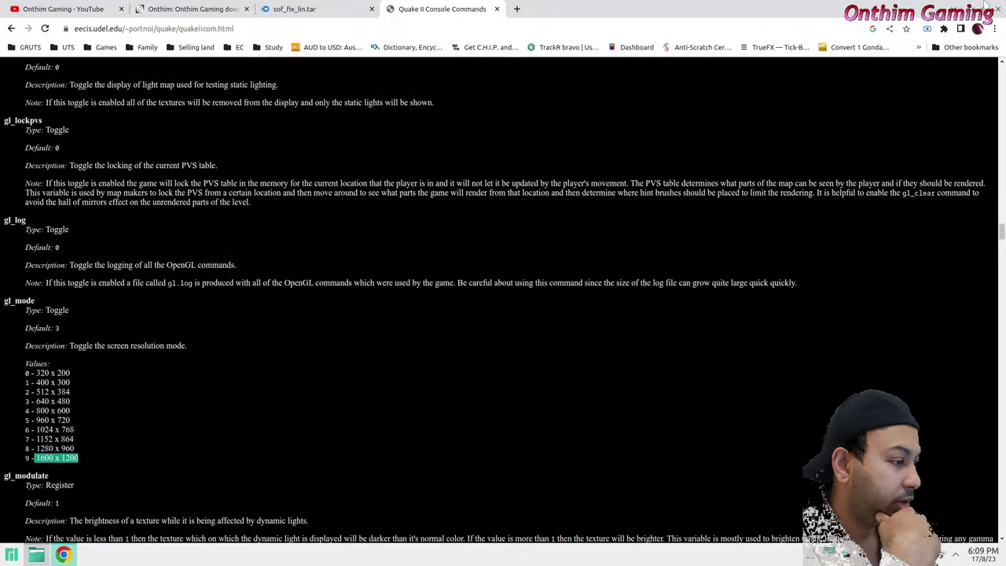
click(996, 8)
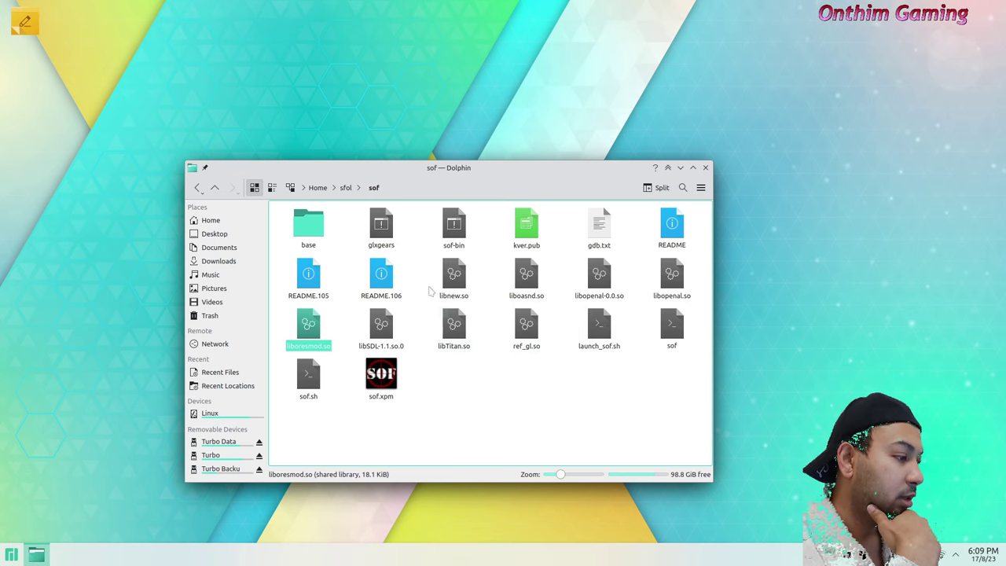
- Open launch_sof.sh in Kate, uncomment the line export LD_PRELOAD=./liboresmod.so, save the script and close the editor
right_click(604, 340)
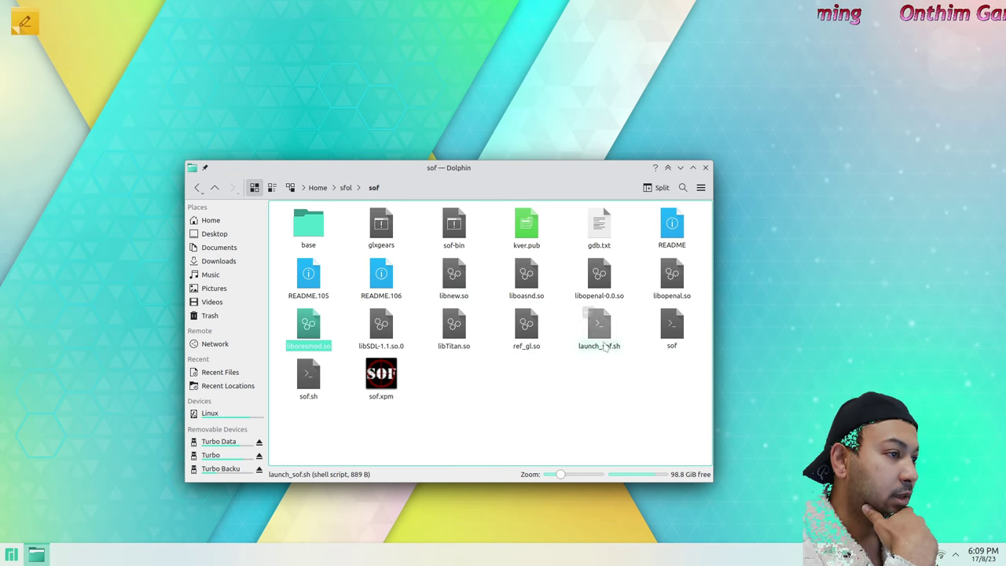
click(661, 115)
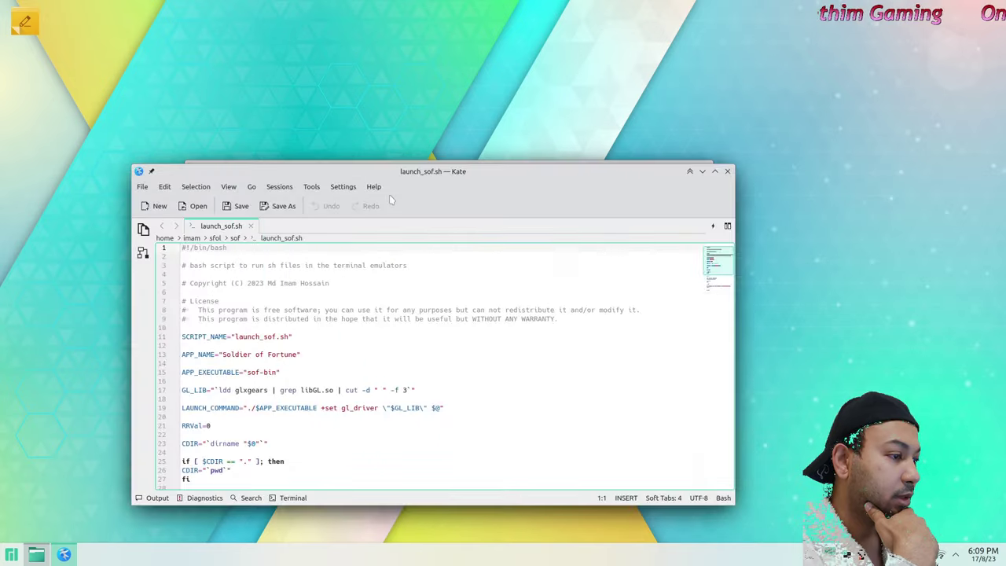
drag(383, 161, 600, 24)
scroll(510, 275, down, 6)
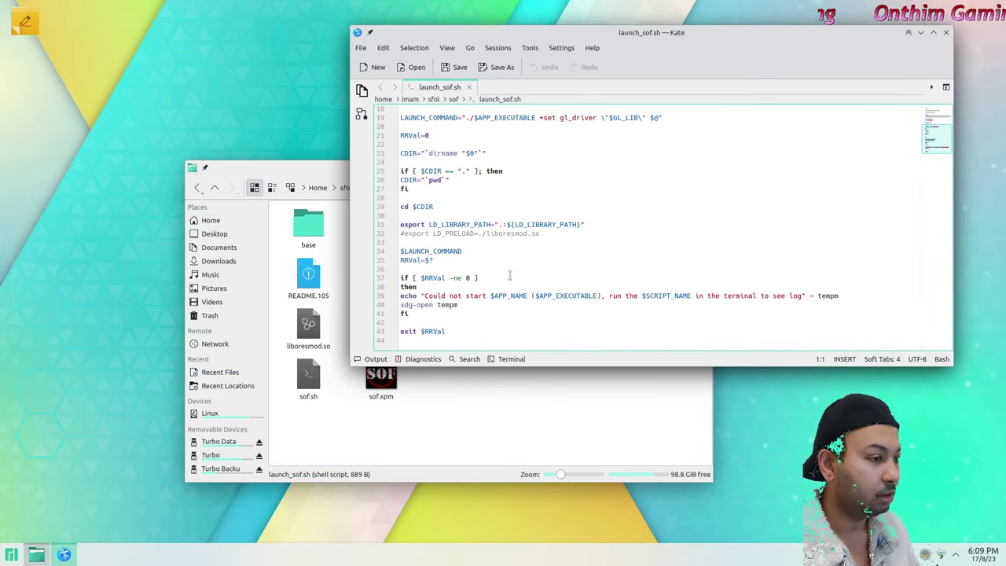
click(422, 233)
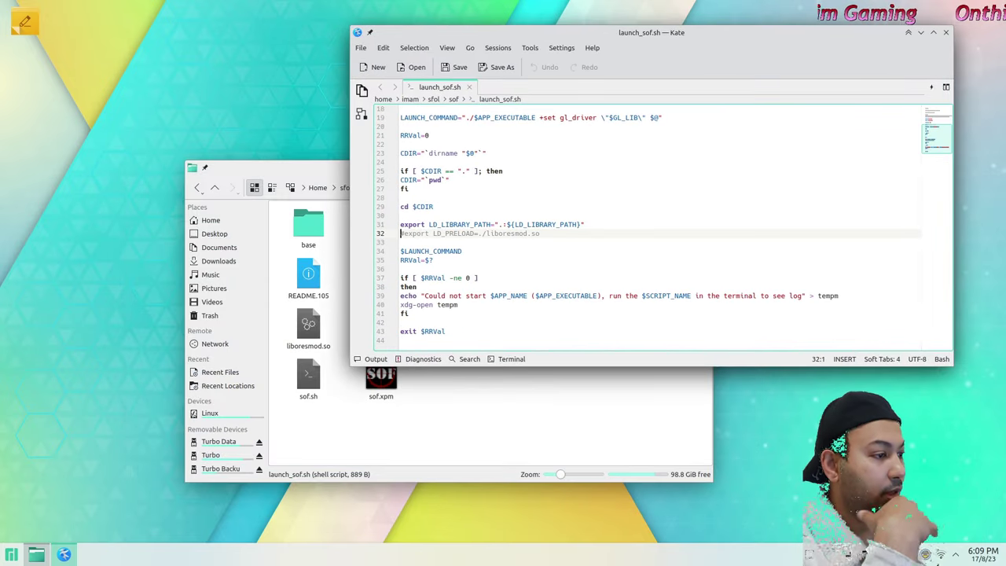
key(Delete)
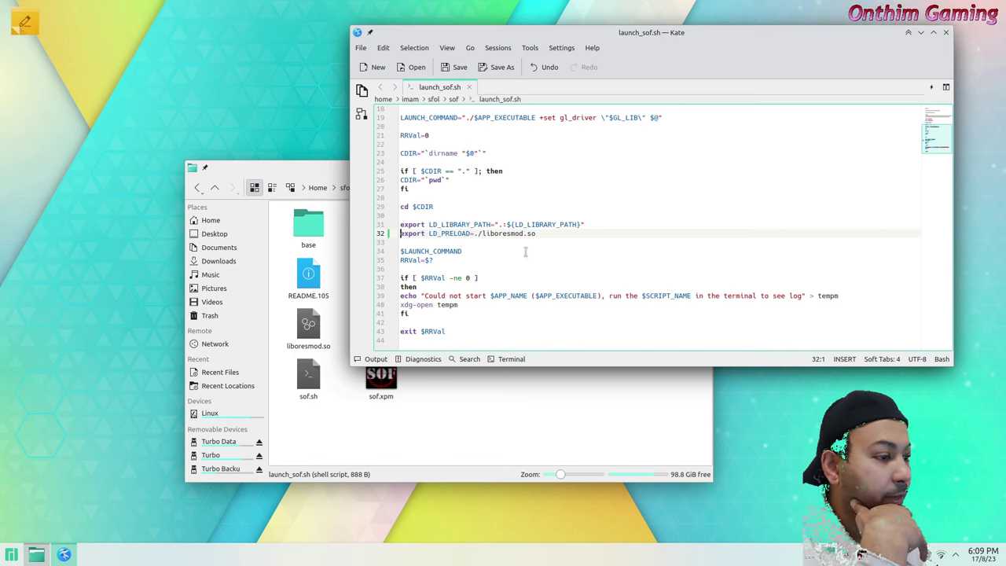
click(947, 32)
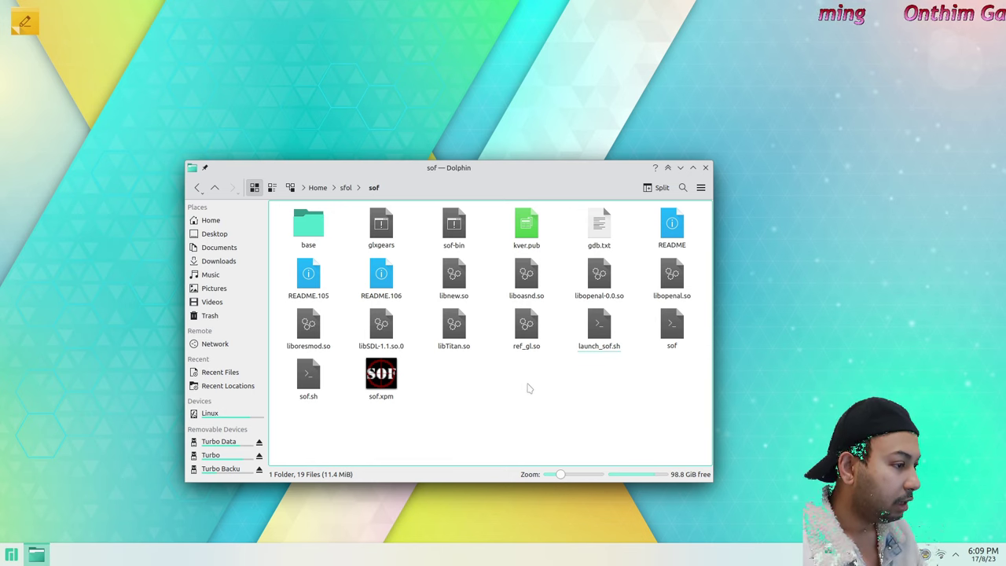
- Open a terminal in the sof folder, move the Dolphin window away from it and return to the terminal
right_click(503, 390)
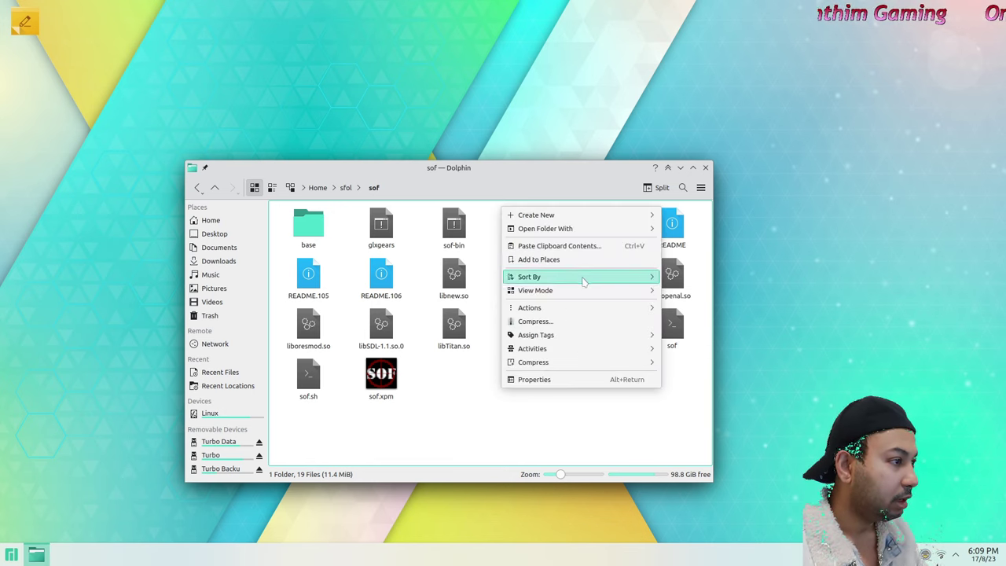
mouse_move(572, 309)
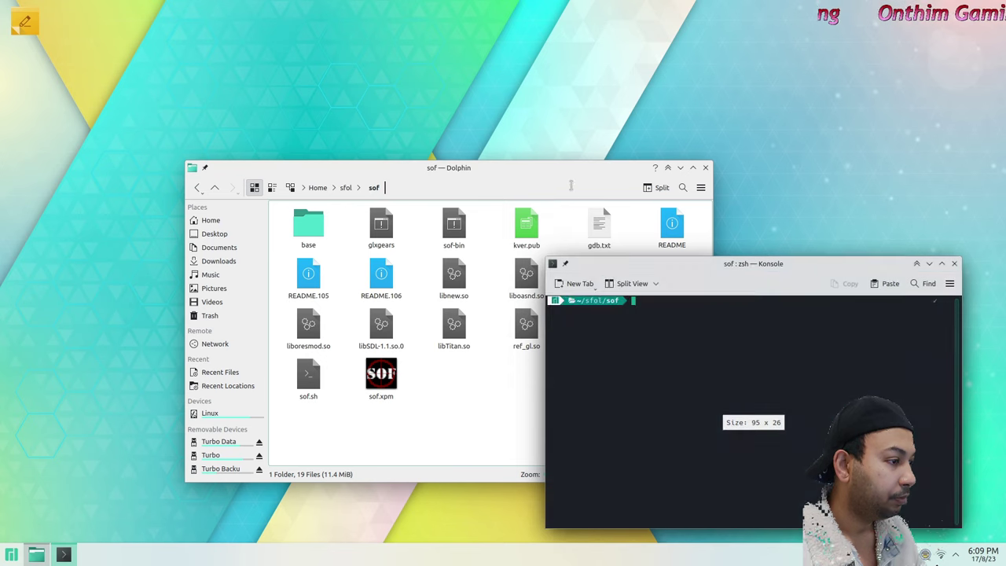
drag(612, 169, 557, 72)
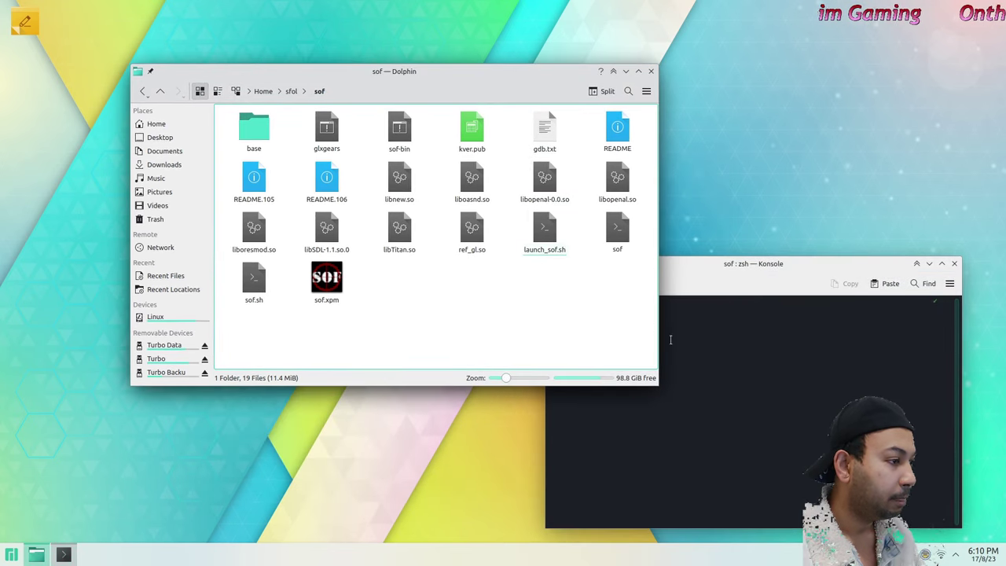
key(alt+Tab)
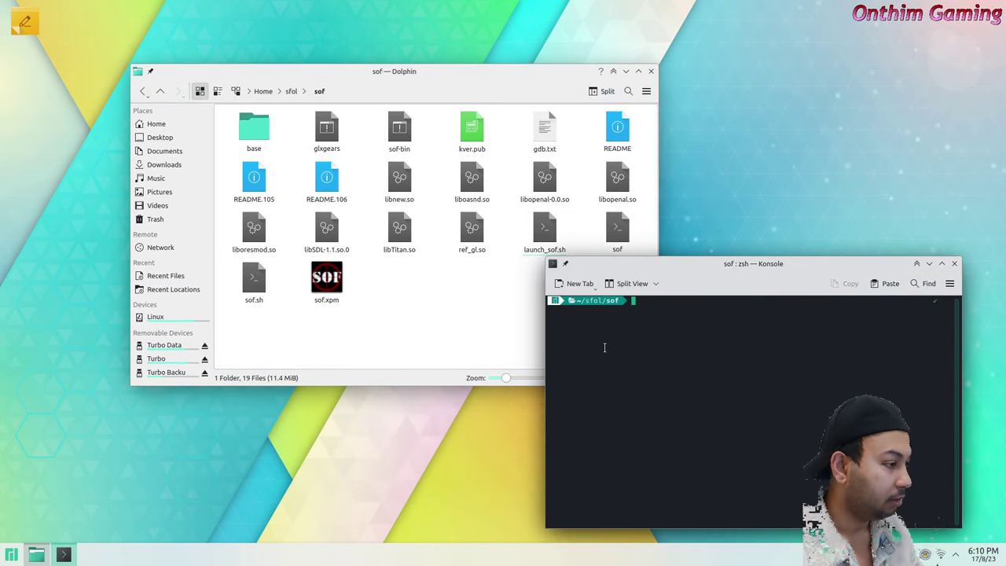
- Launch Soldier of Fortune from the terminal with ./launch_sof.sh
text(./)
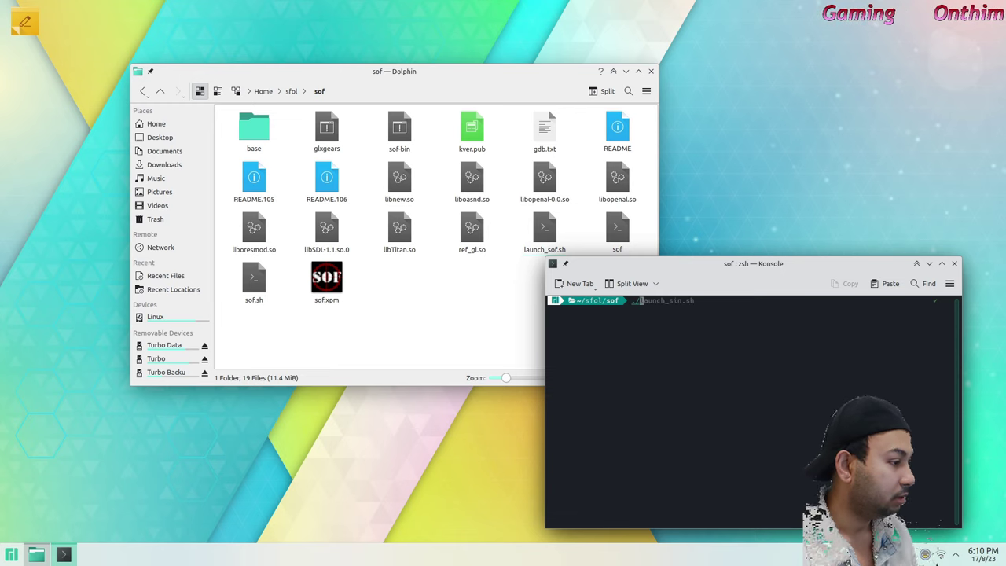
text(launch_so)
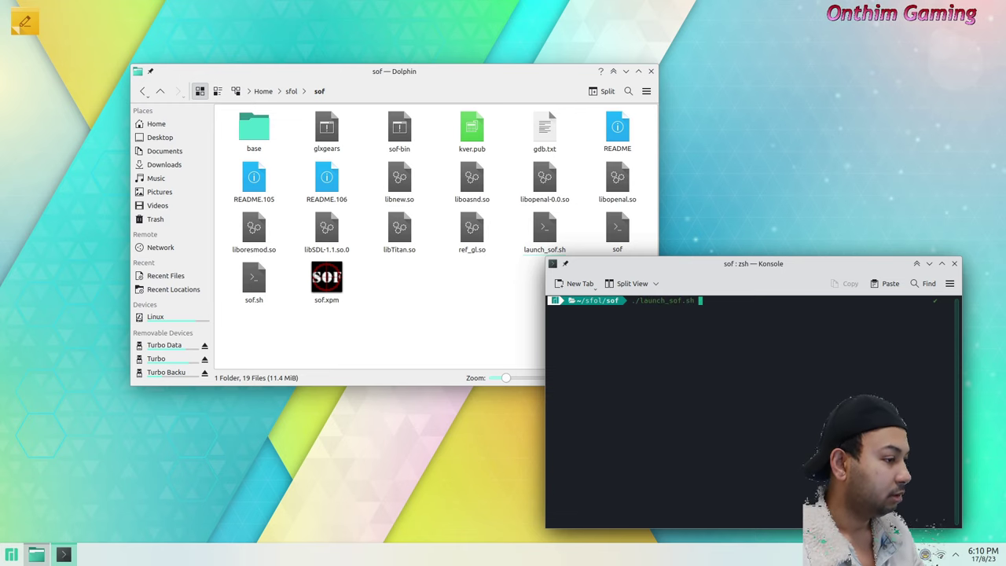
key(BackSpace)
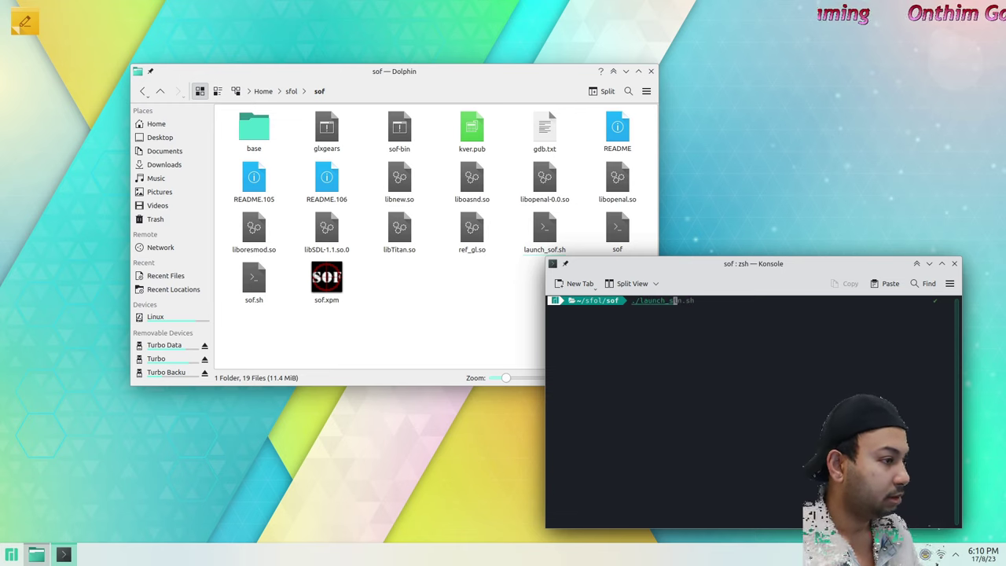
key(Tab)
key(Return)
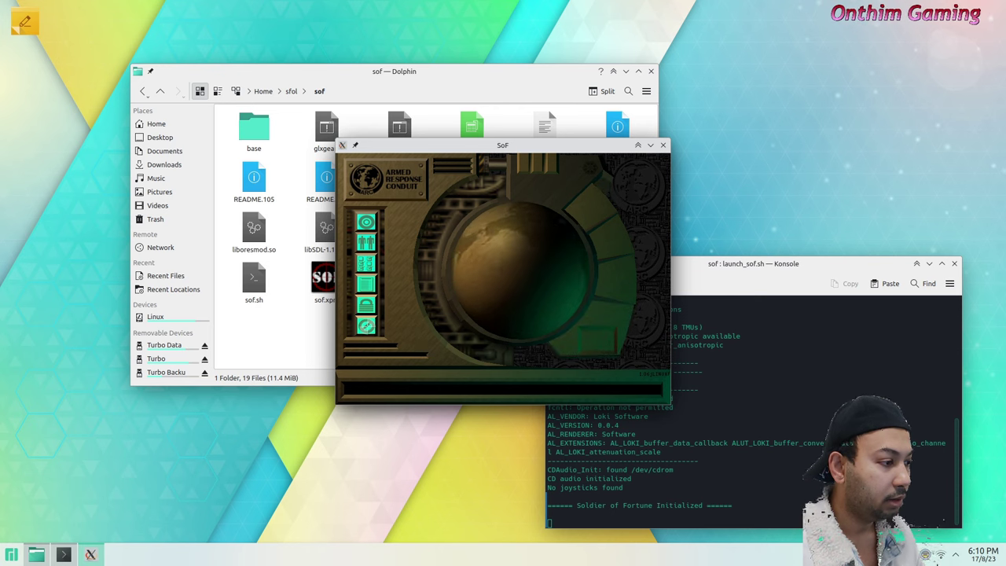
- Exit Soldier of Fortune and confirm leaving the game
click(366, 327)
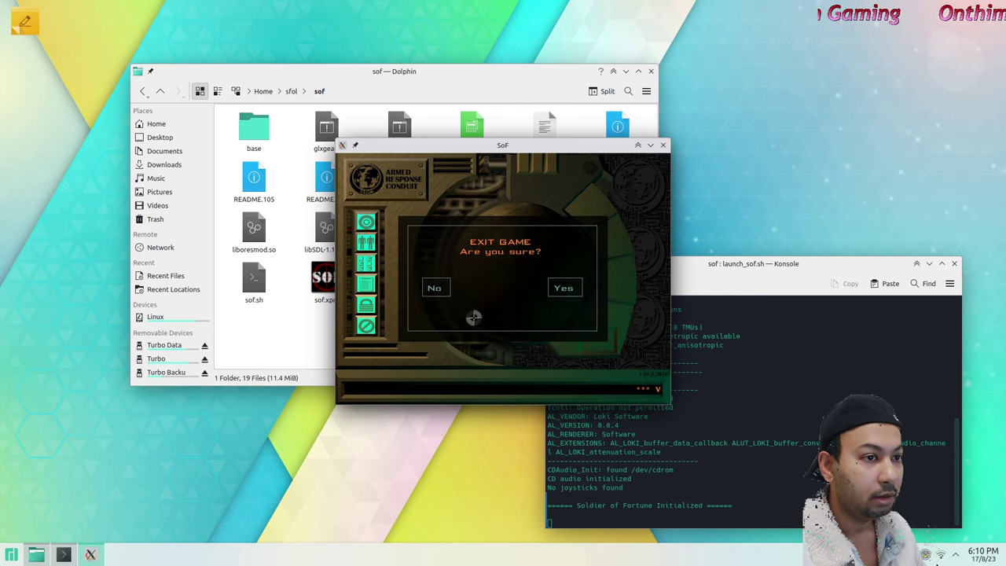
click(565, 288)
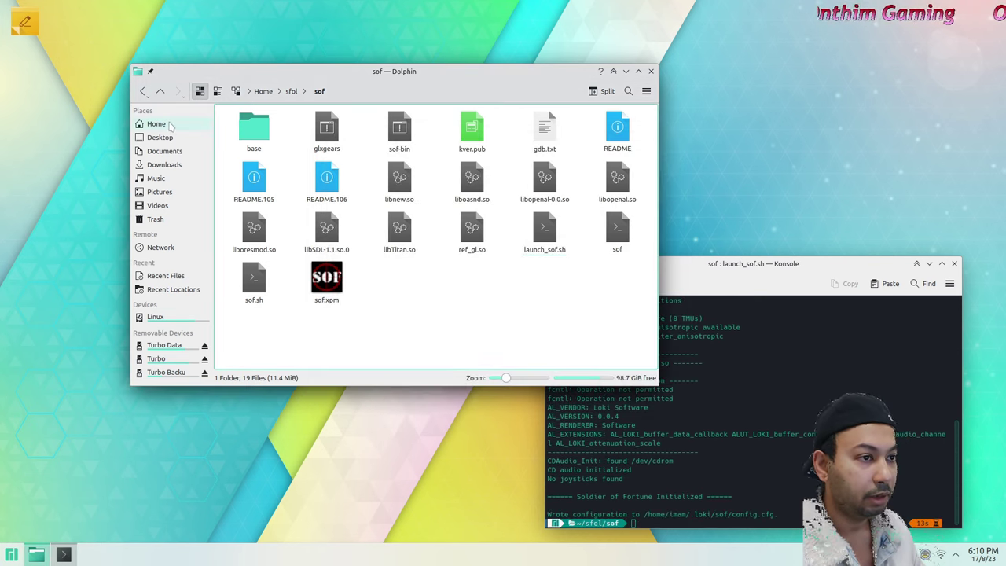
- Open the Home folder in a new Dolphin tab and go to its hidden .loki/sof folder
right_click(170, 127)
click(205, 132)
click(351, 92)
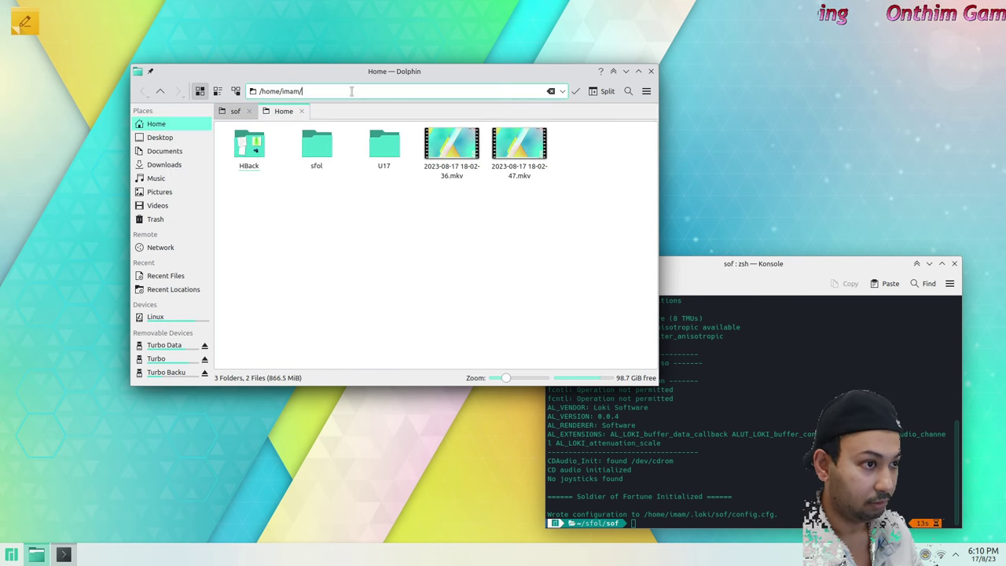
text(.)
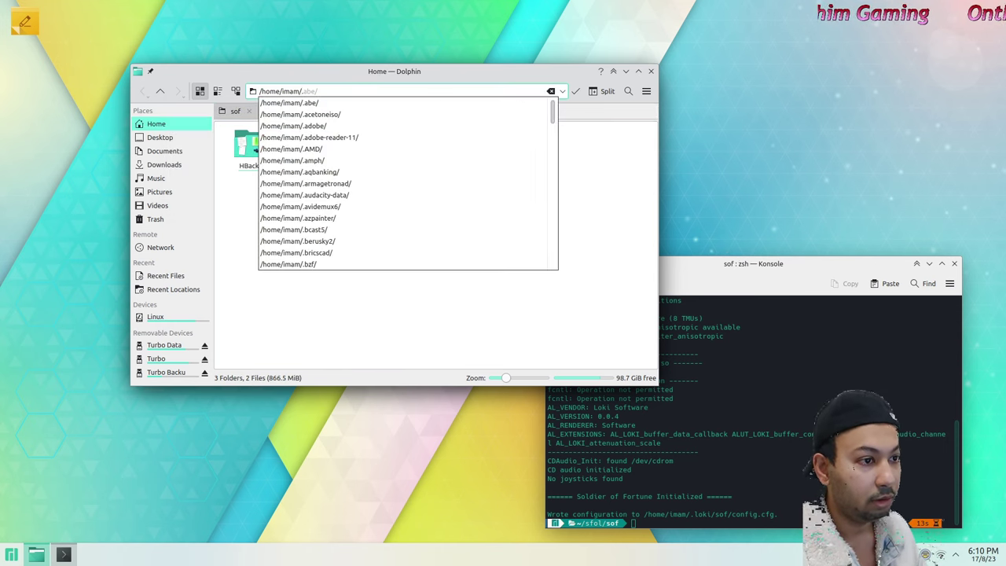
text(loki/)
click(354, 100)
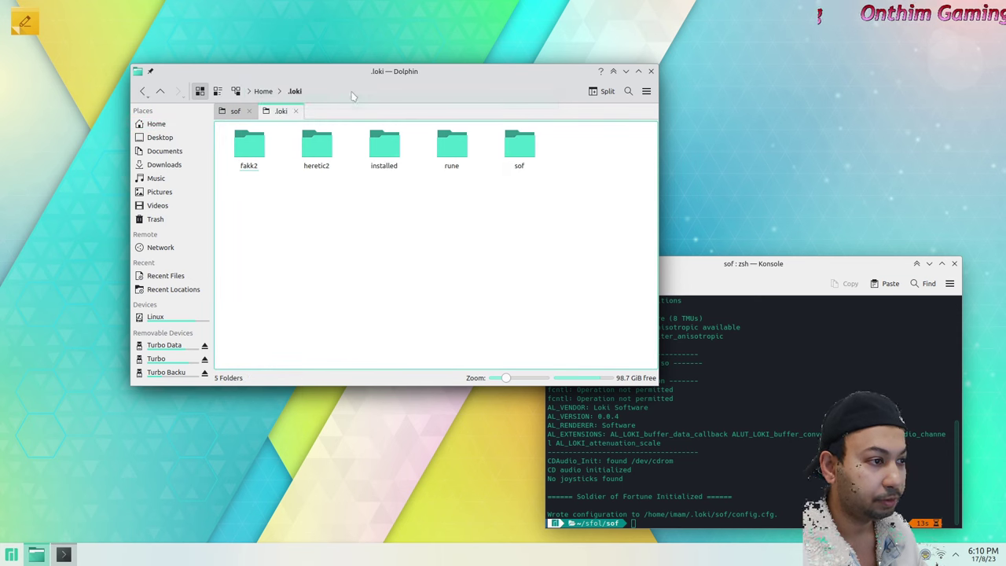
double_click(519, 145)
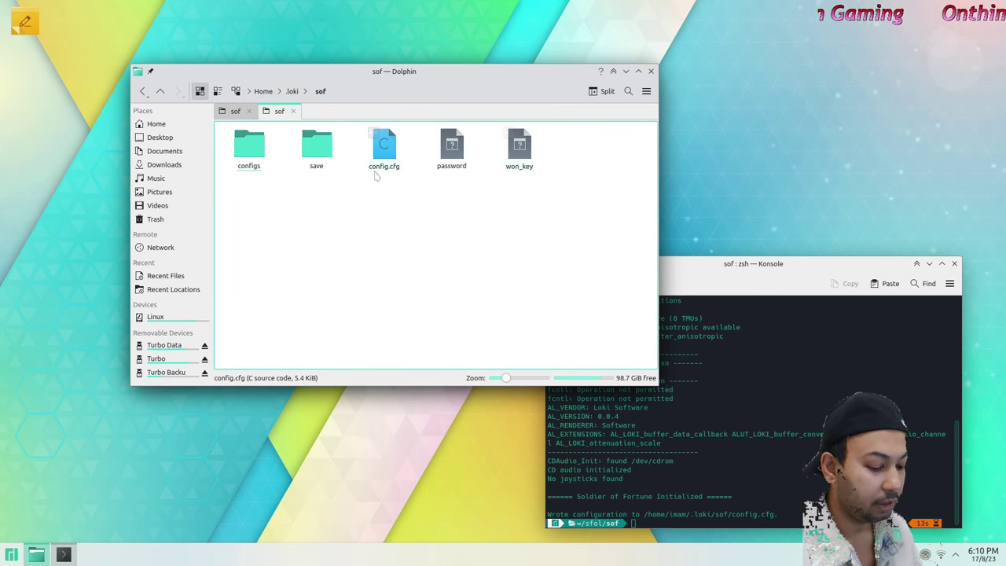
- Open config.cfg in Kate, find gl_mode, set it to "9" and save the file
click(391, 152)
double_click(390, 151)
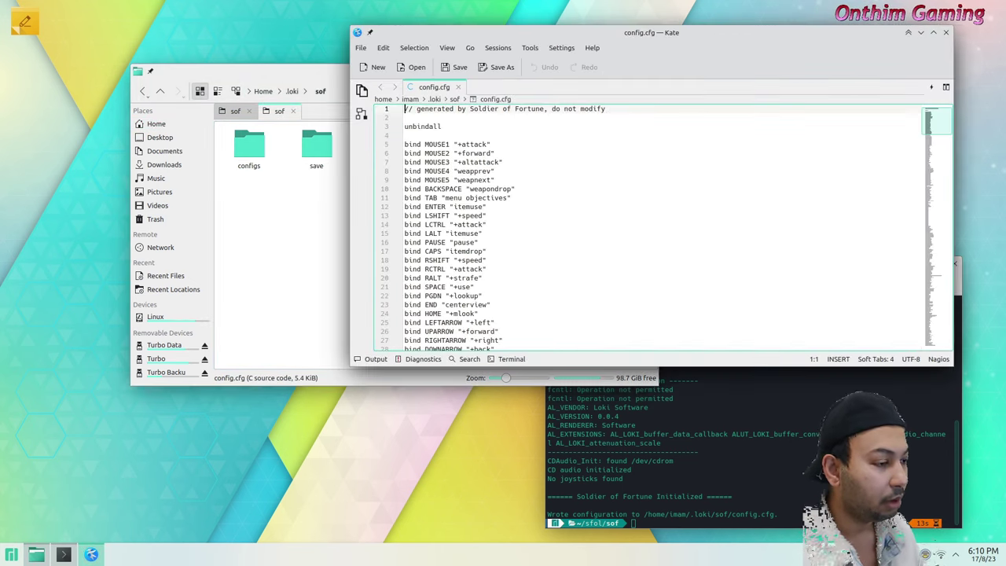
key(ctrl+f)
text(gl_mo)
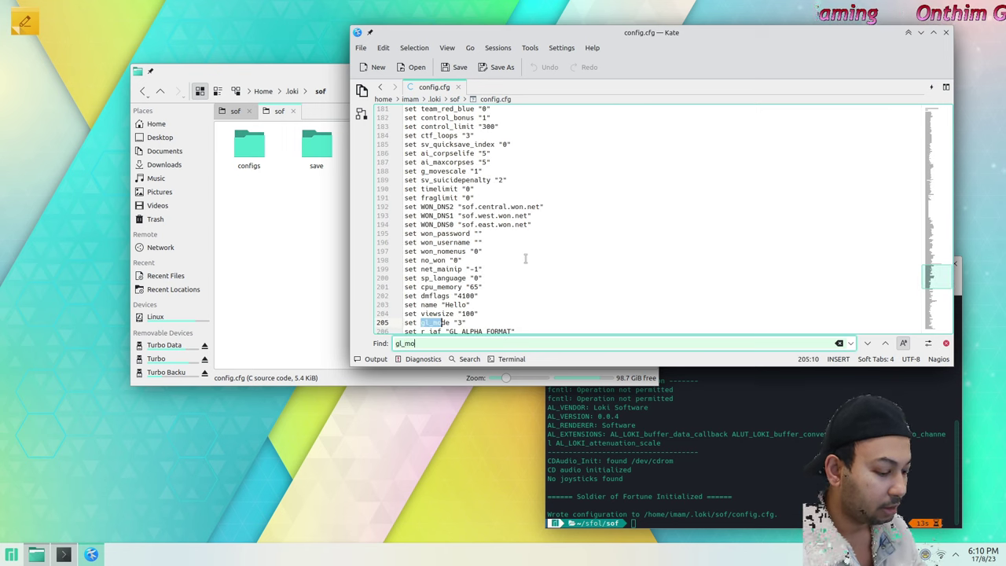
click(467, 322)
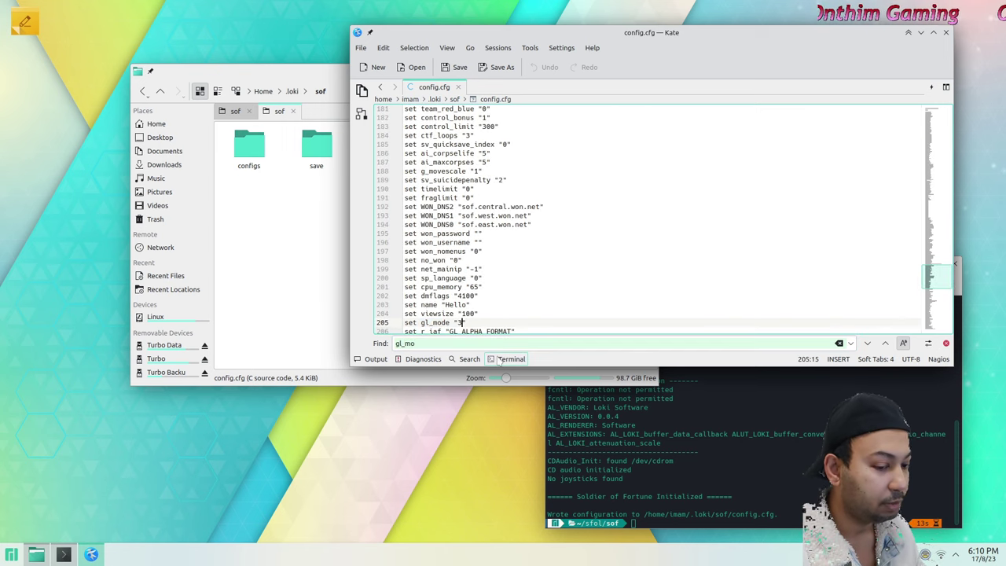
key(BackSpace)
text(9)
key(ctrl+s)
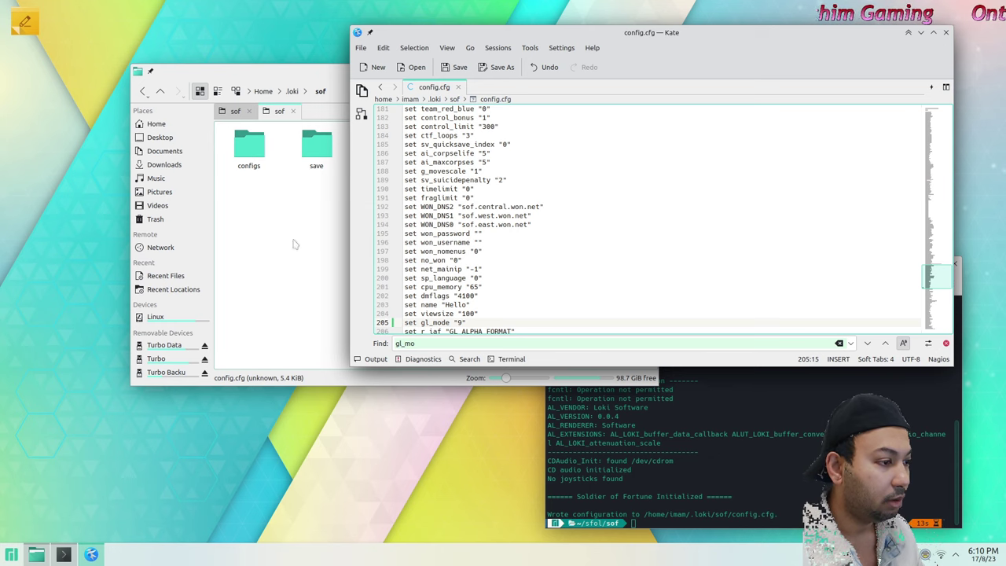
- Find vid_fullscreen in config.cfg, set it to "1", save the file and quit Kate
scroll(616, 275, down, 6)
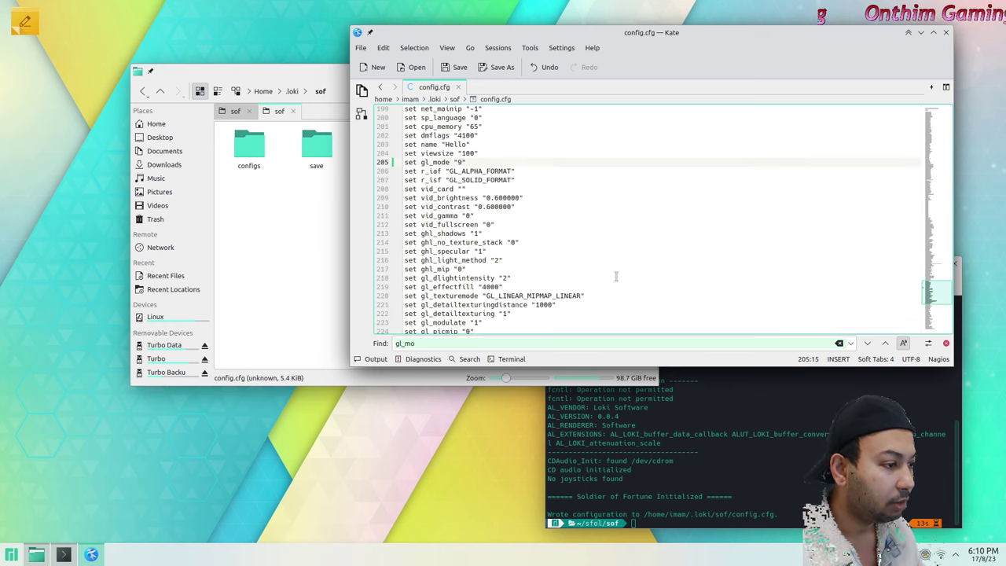
scroll(575, 294, down, 1)
scroll(566, 294, down, 3)
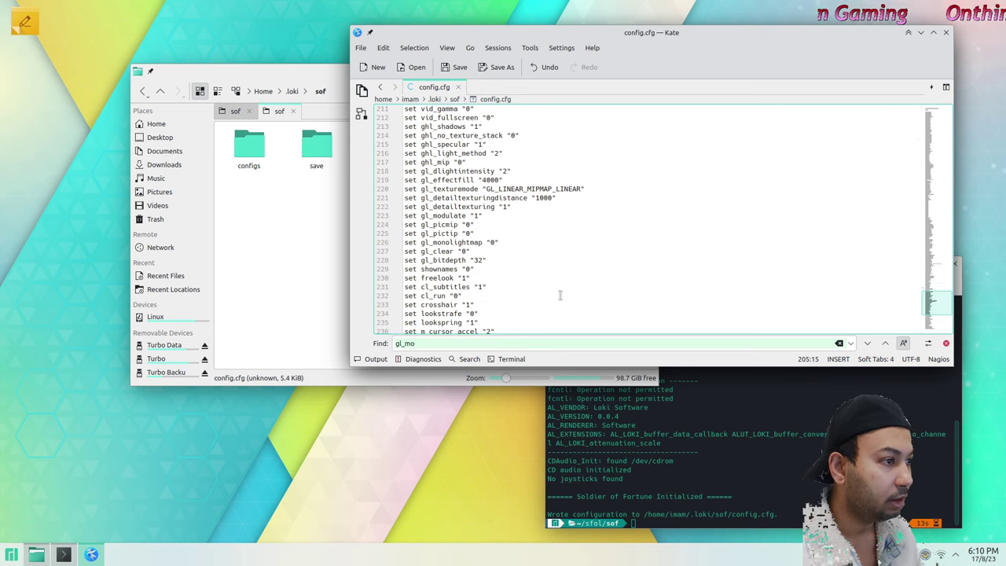
scroll(514, 288, down, 3)
scroll(512, 287, up, 6)
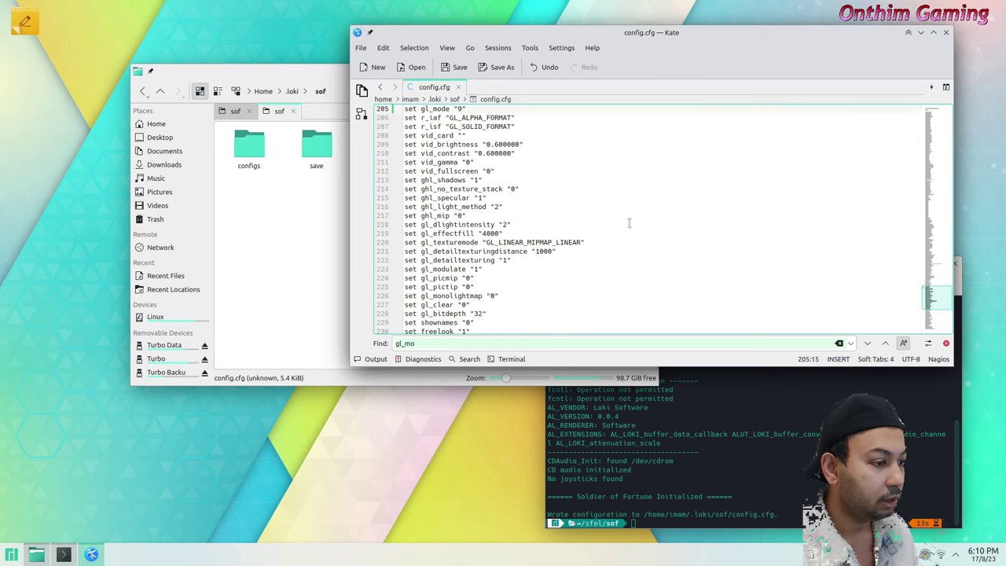
scroll(626, 224, up, 7)
key(ctrl+f)
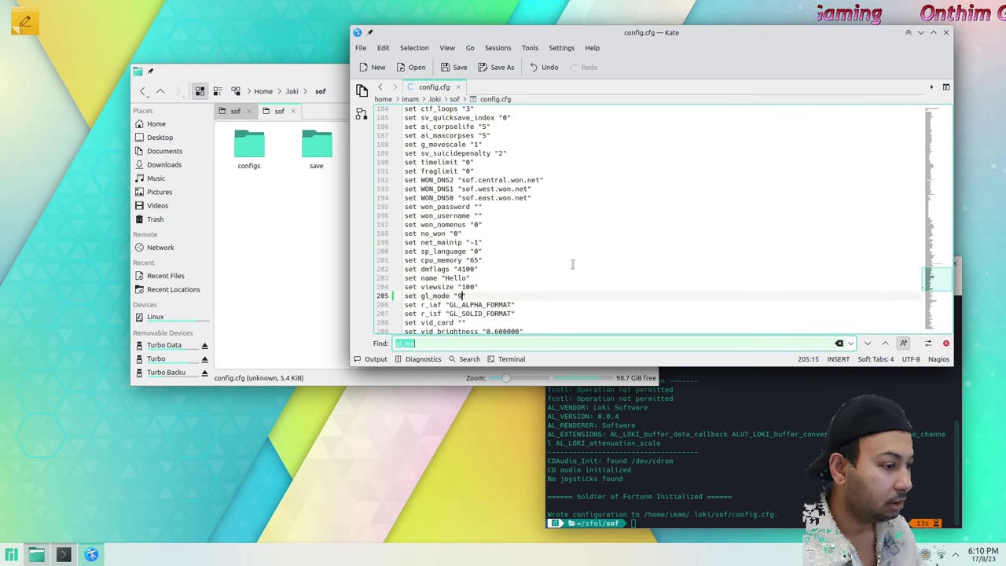
text(full)
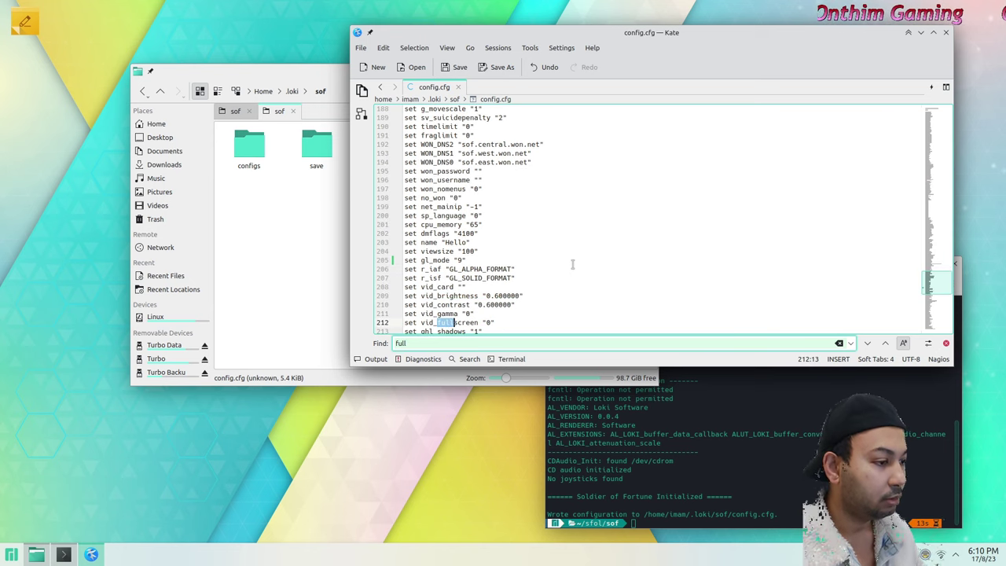
click(518, 322)
key(BackSpace)
key(BackSpace)
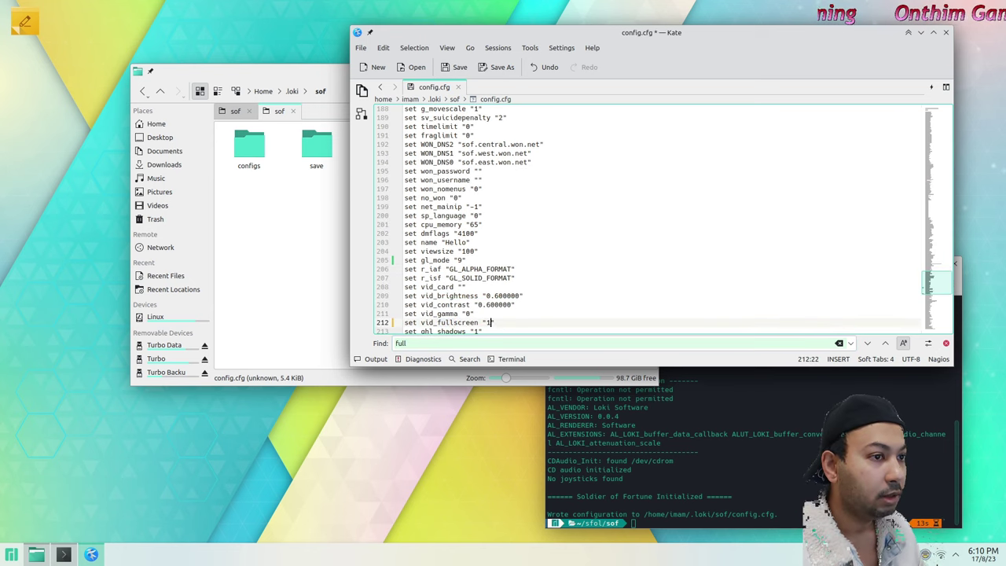
key(ctrl+s)
key(ctrl+q)
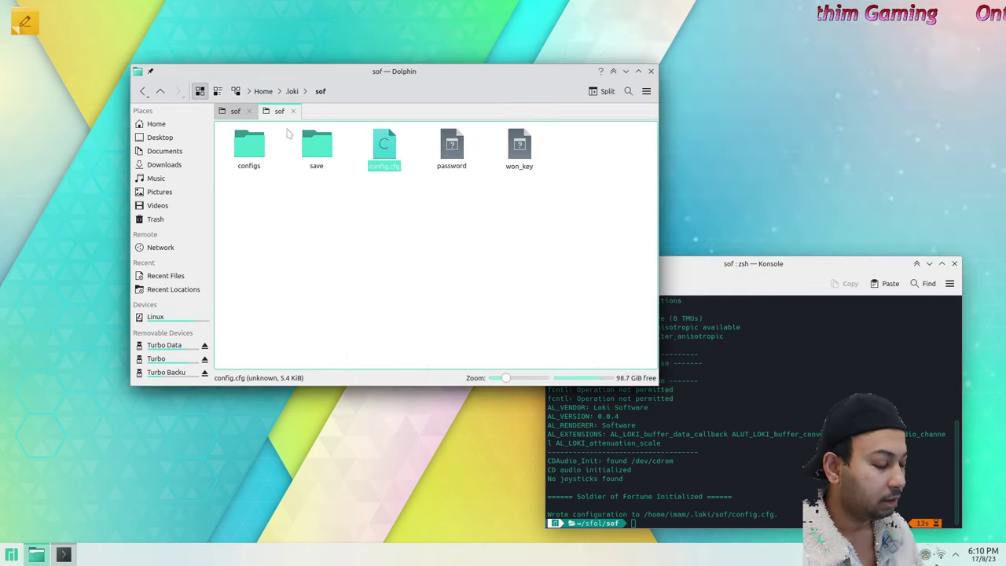
- Close the .loki/sof tab in Dolphin and run export R600_TEX_ANISO=16 in the Konsole terminal
click(293, 111)
click(741, 434)
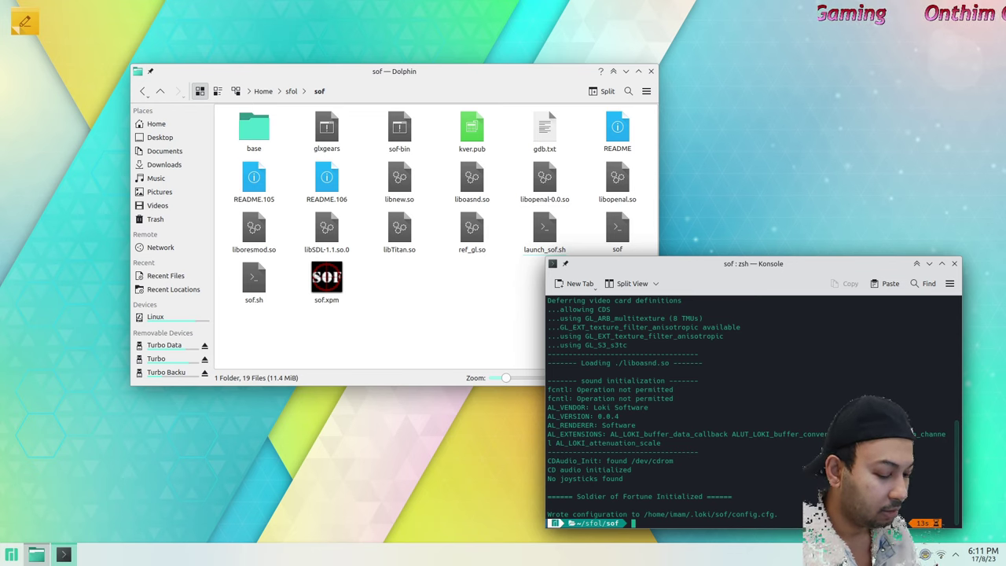
text(exp)
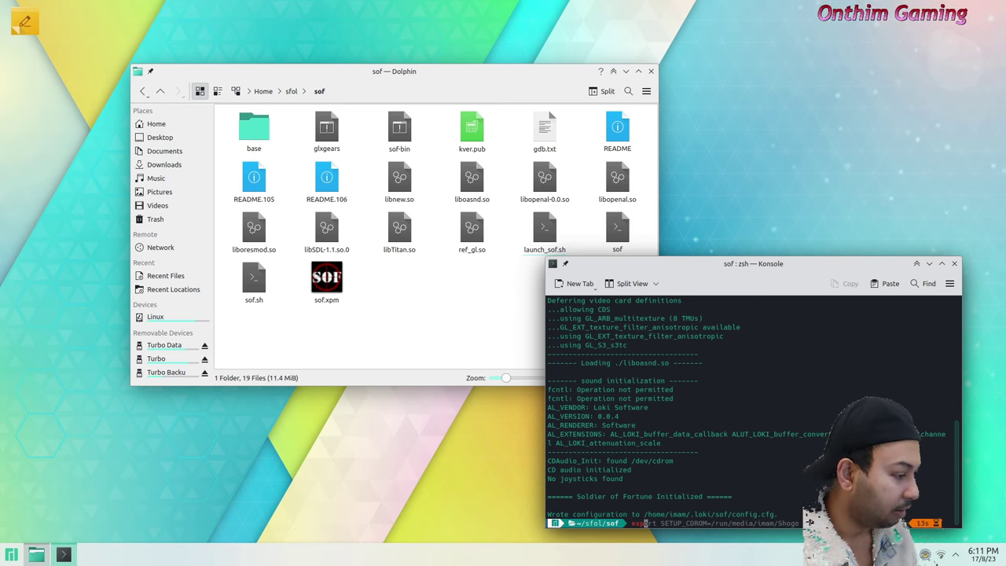
text(ort R)
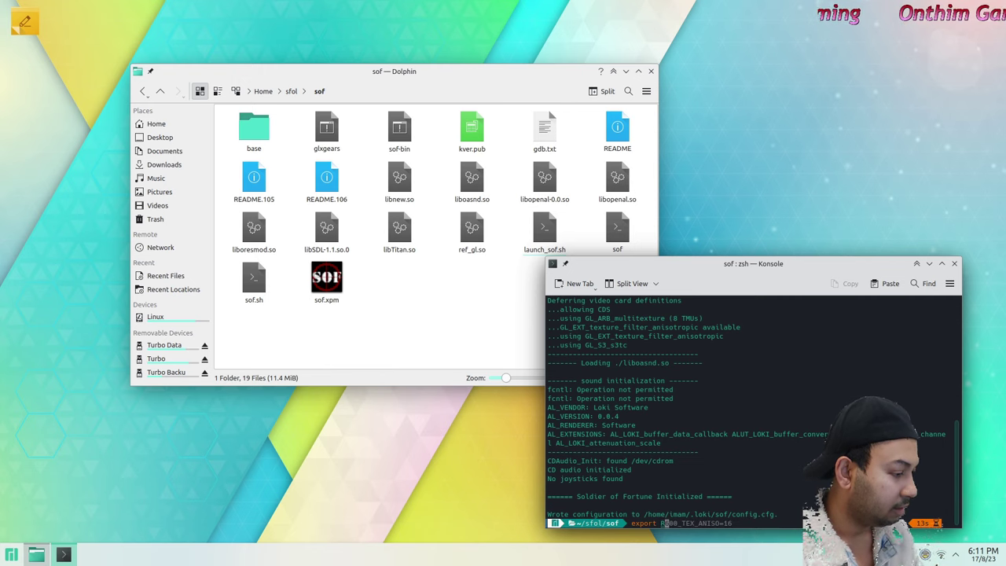
key(Right)
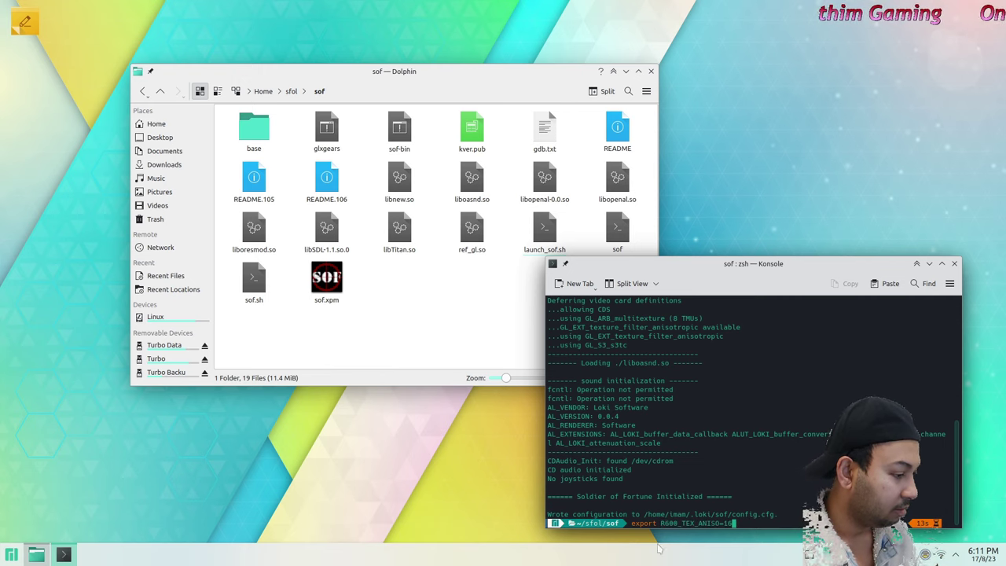
drag(660, 523, 718, 522)
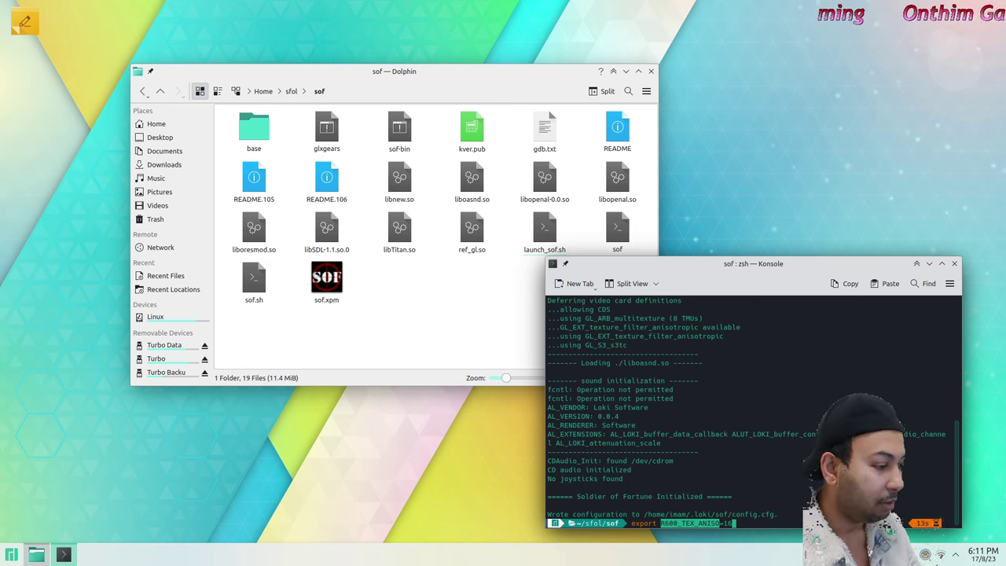
key(Return)
- Run export pp_jimenezmlaa_color=8 in the terminal
key(Up)
key(Right)
key(Right)
key(Right)
key(Right)
key(Right)
key(Right)
key(Right)
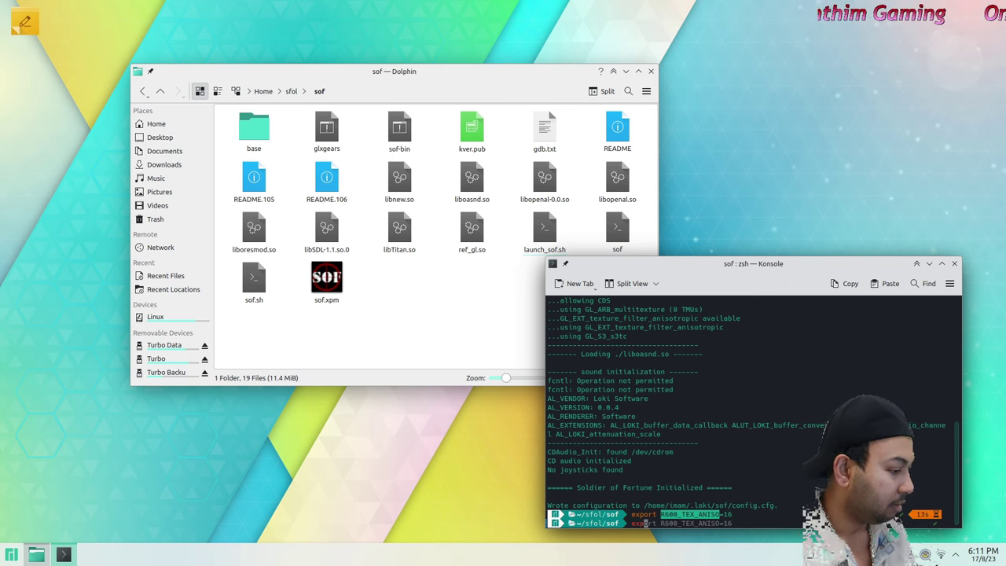
key(Up)
key(Right)
key(Right)
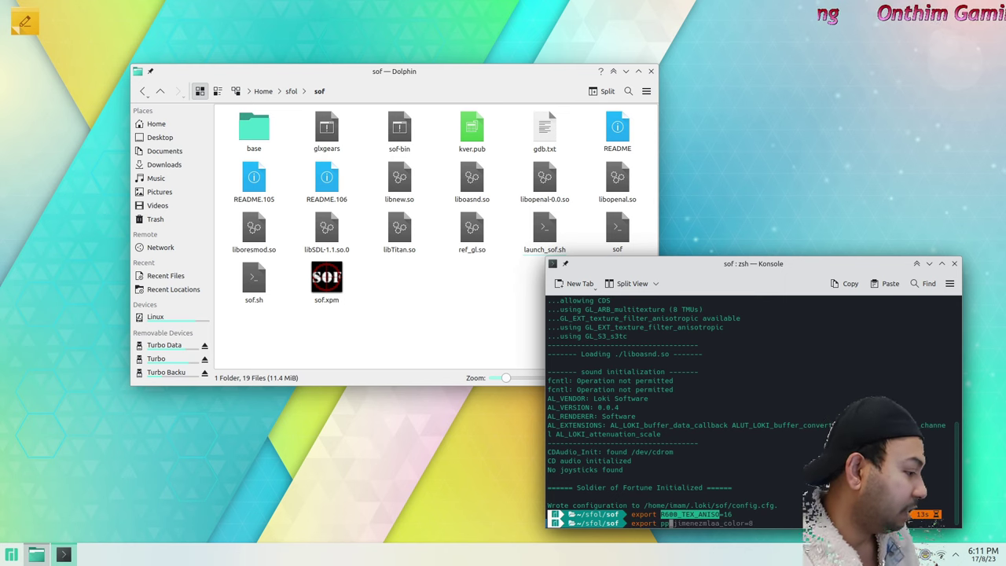
key(End)
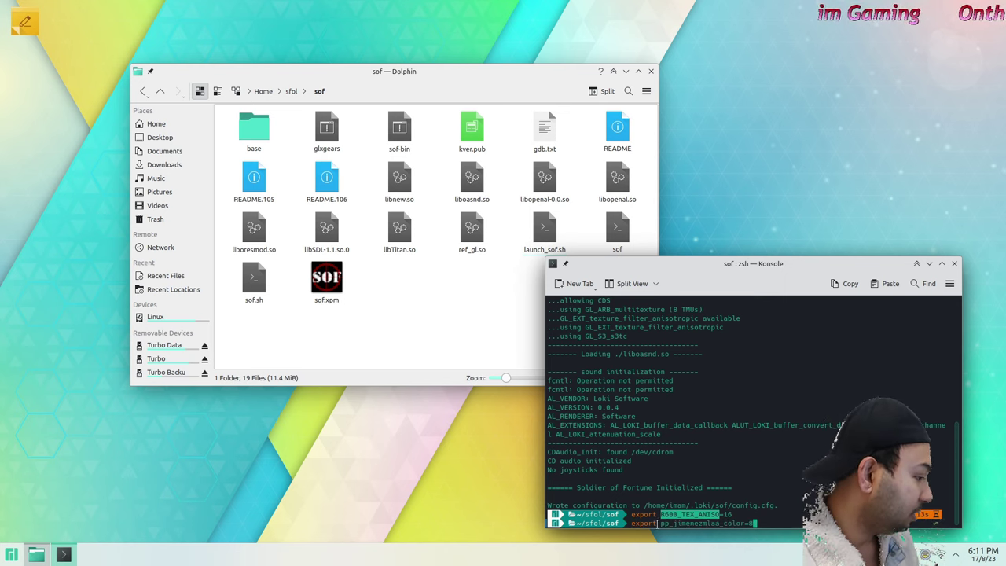
drag(661, 523, 744, 522)
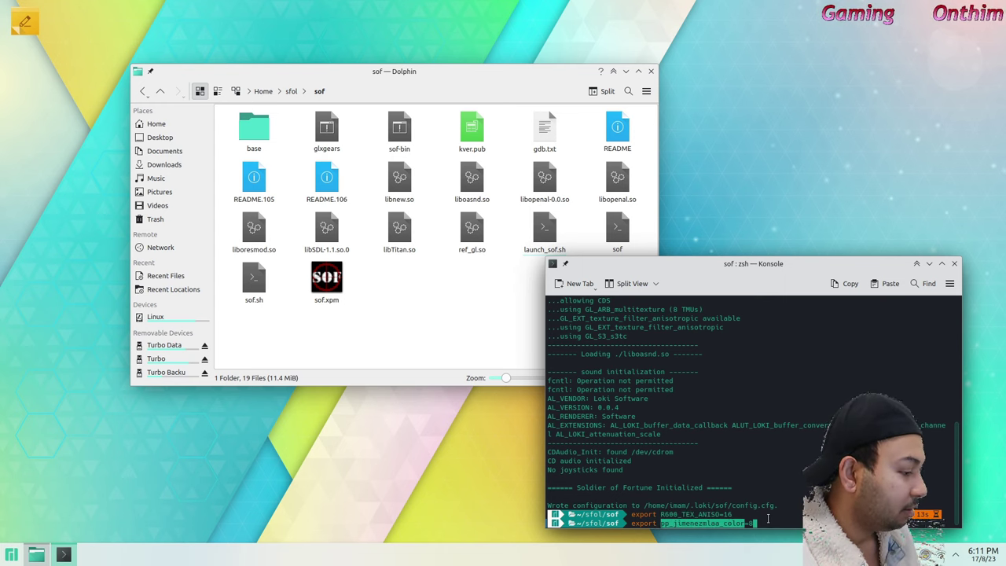
click(766, 520)
key(Return)
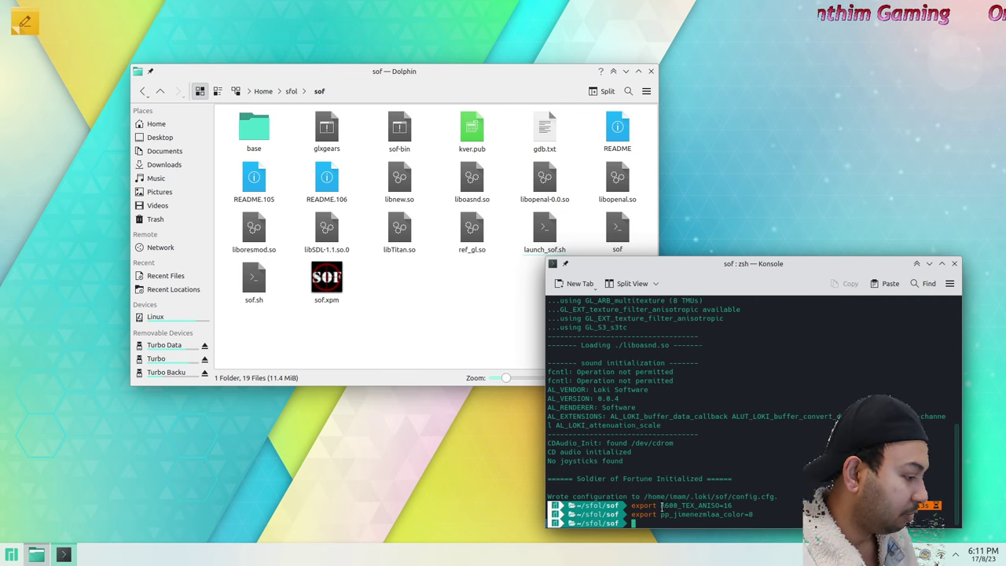
drag(662, 506, 728, 508)
click(754, 514)
click(727, 508)
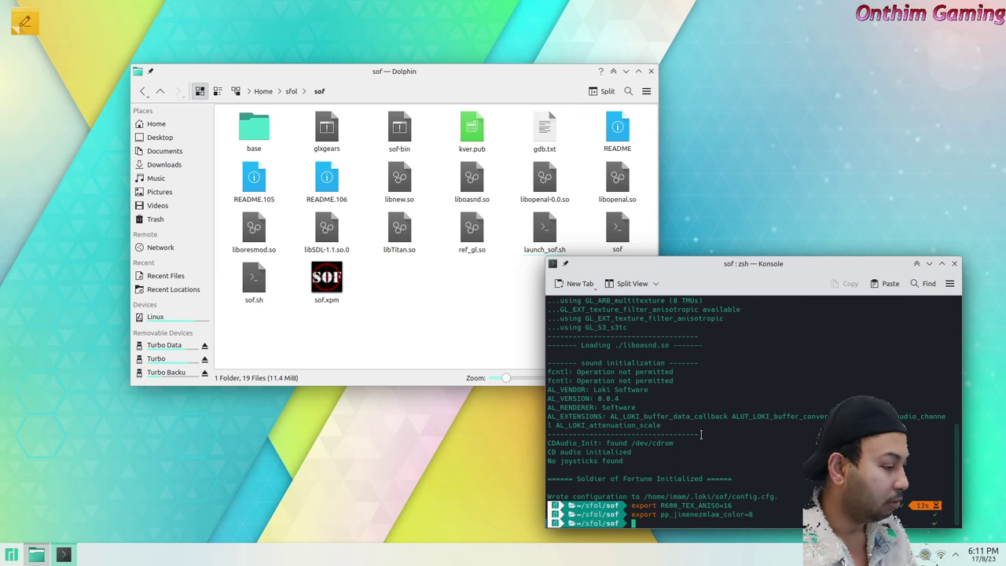
- Begin another export command at the terminal prompt
key(Up)
key(Right)
key(Right)
key(Right)
key(Right)
key(Right)
key(Right)
key(Right)
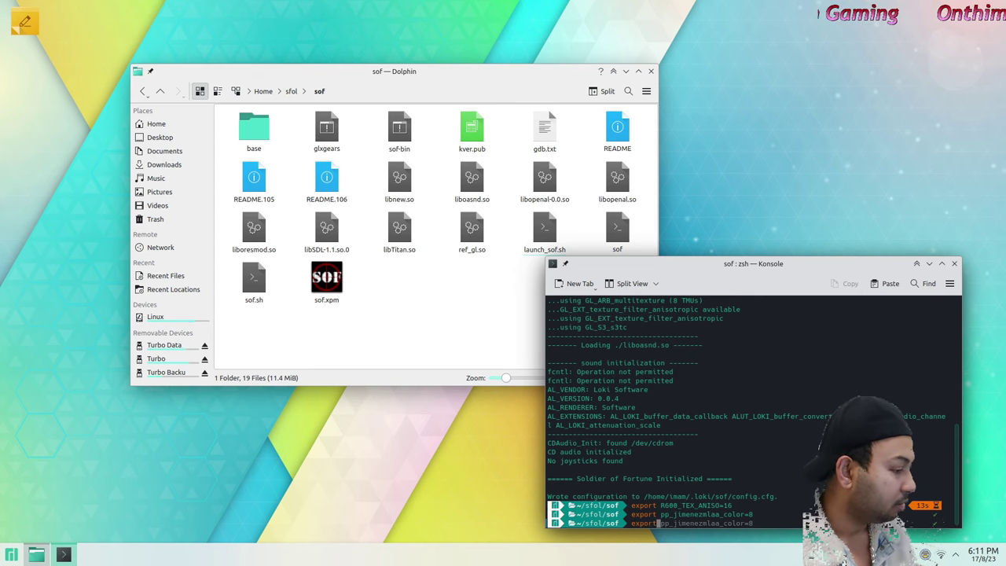